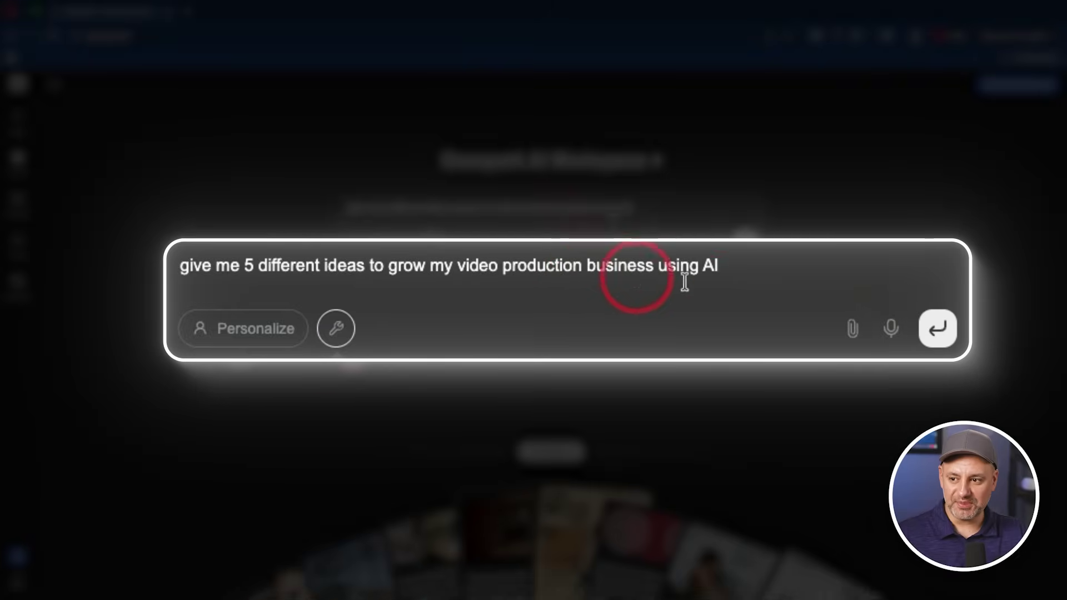
Send the video-production growth question, review the five AI strategies, then open Personalize
left_click(939, 330)
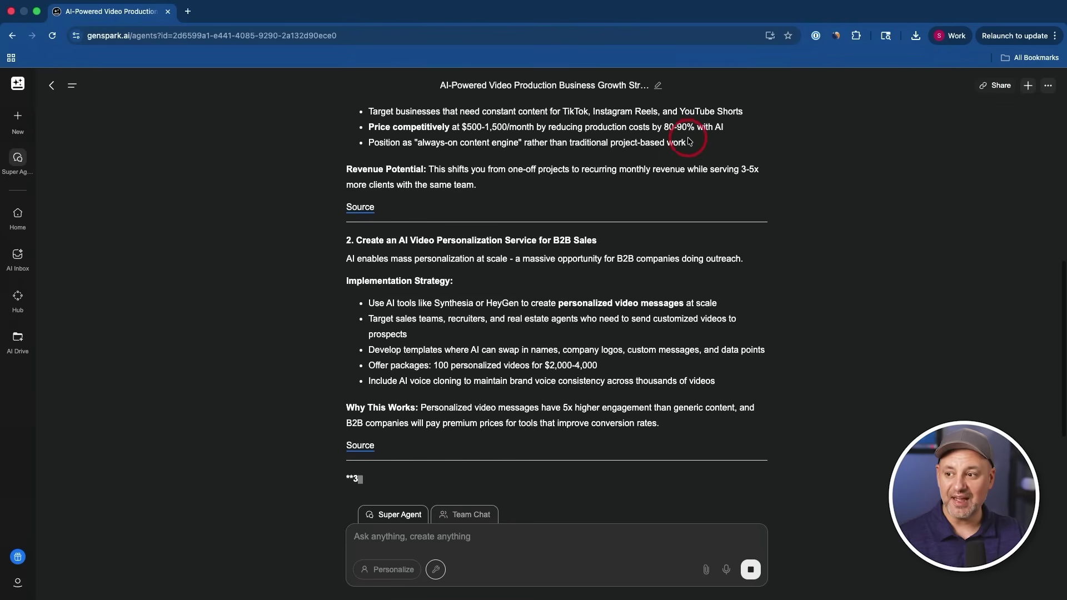
scroll(688, 141, "up", 6)
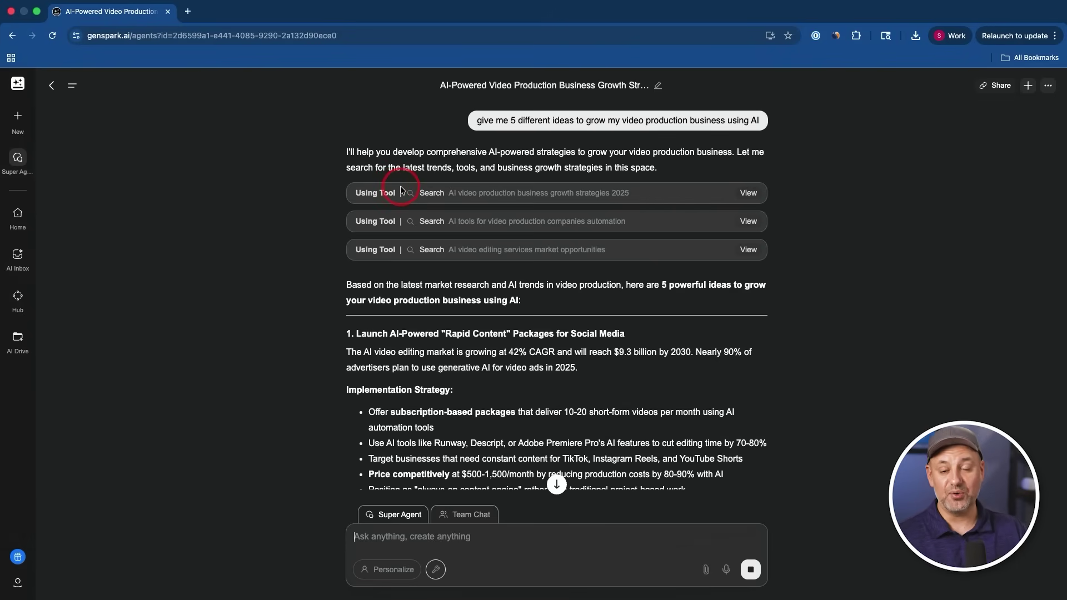
scroll(661, 389, "down", 10)
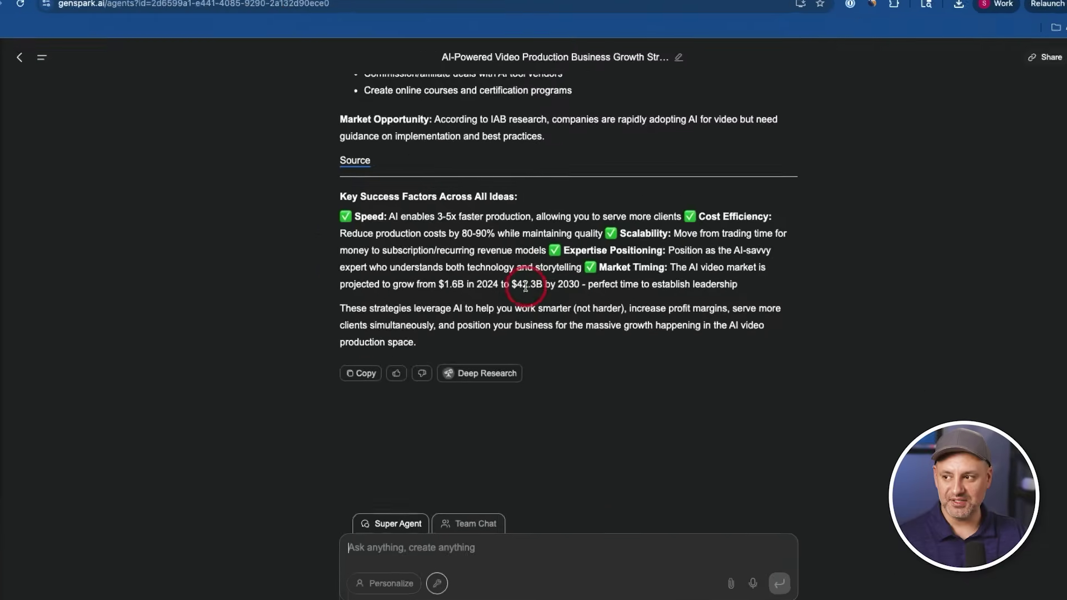
scroll(516, 305, "up", 8)
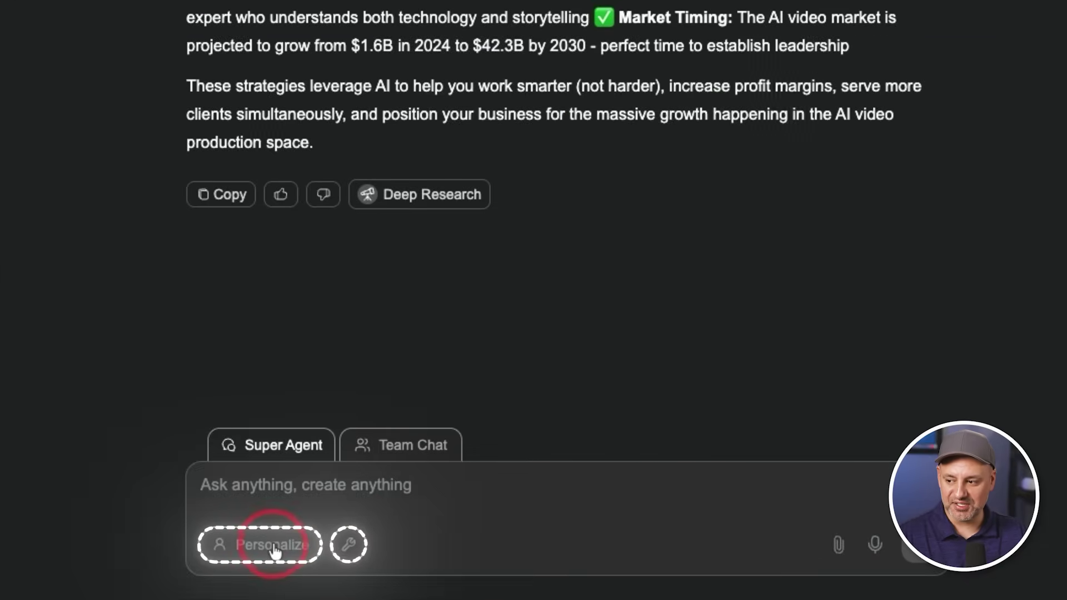
left_click(302, 551)
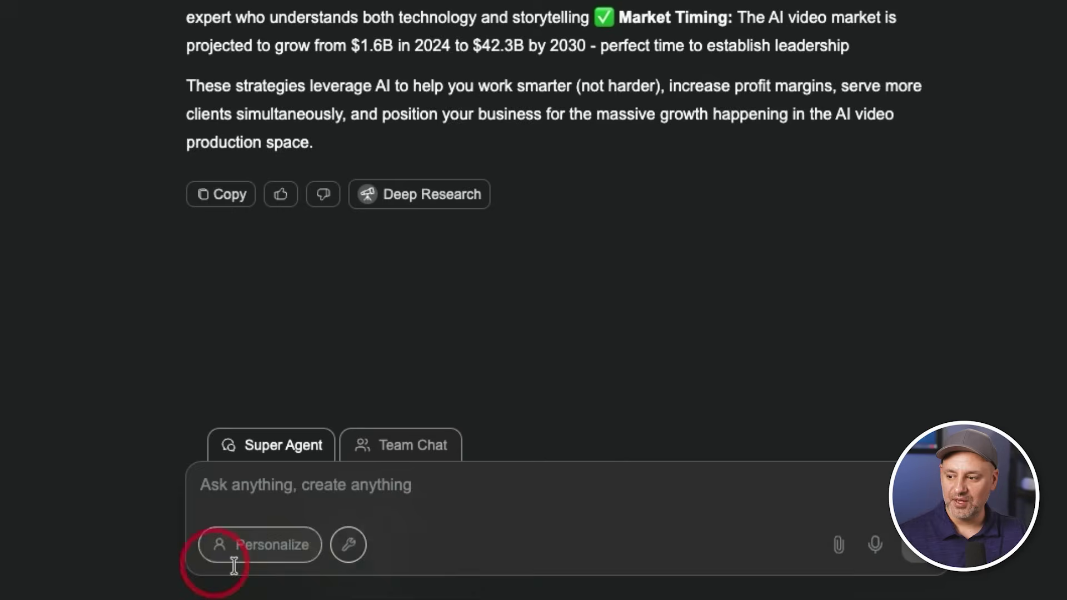
Open the Tools dialog and scroll through its connectable tools, data sources and MCP servers
left_click(349, 543)
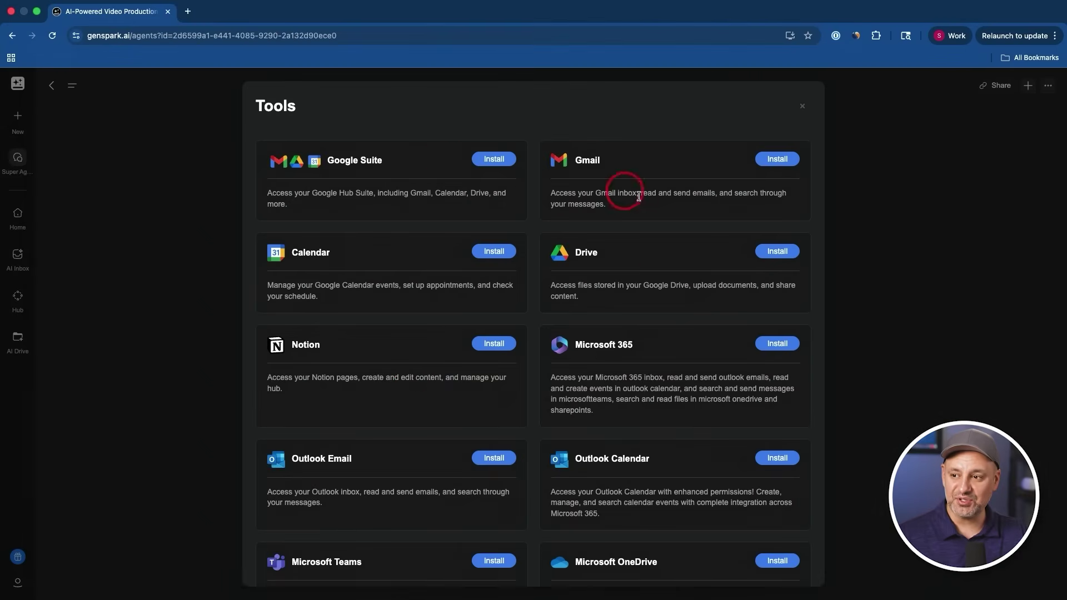
scroll(536, 260, "down", 10)
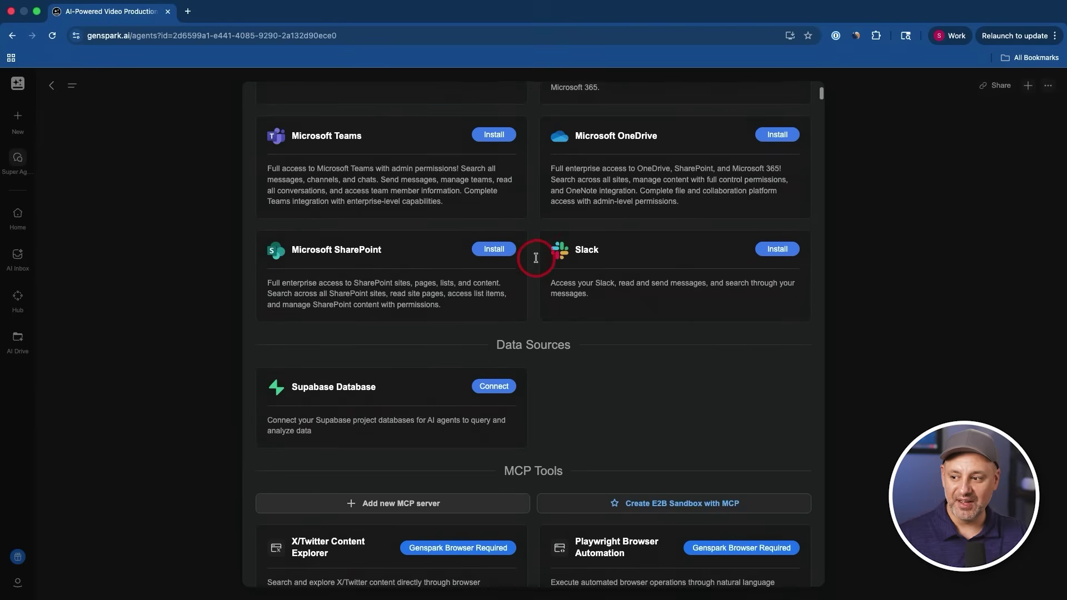
scroll(536, 258, "down", 1)
scroll(536, 259, "down", 3)
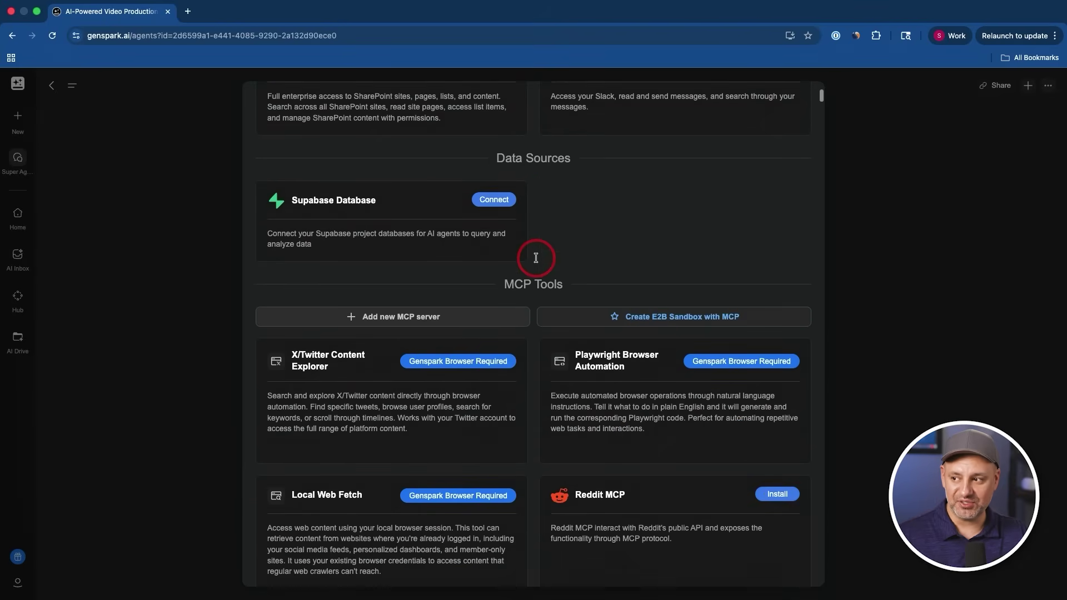
scroll(536, 258, "down", 20)
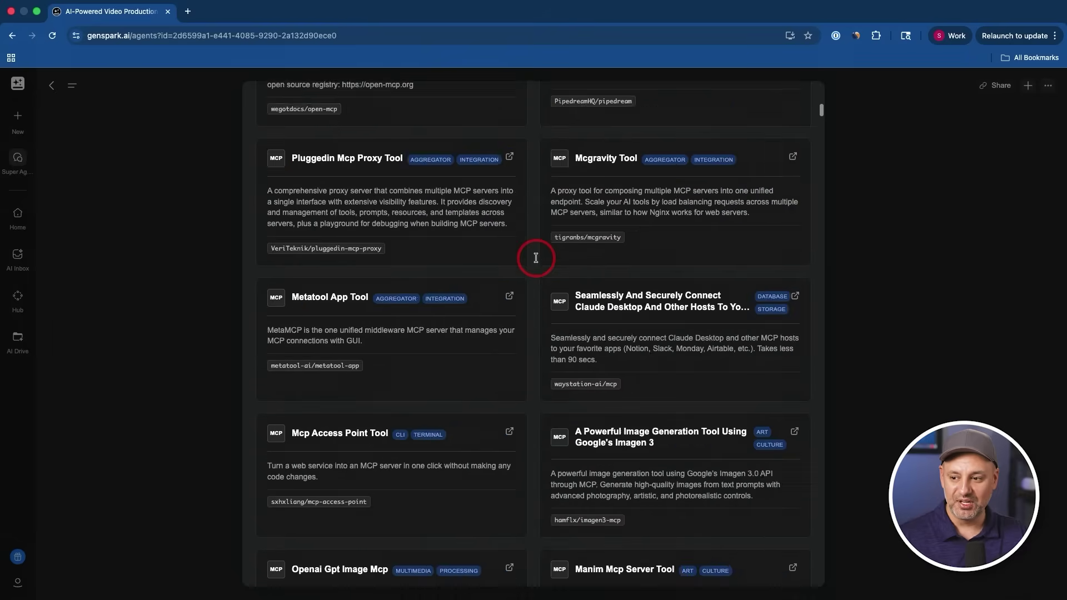
scroll(535, 258, "down", 20)
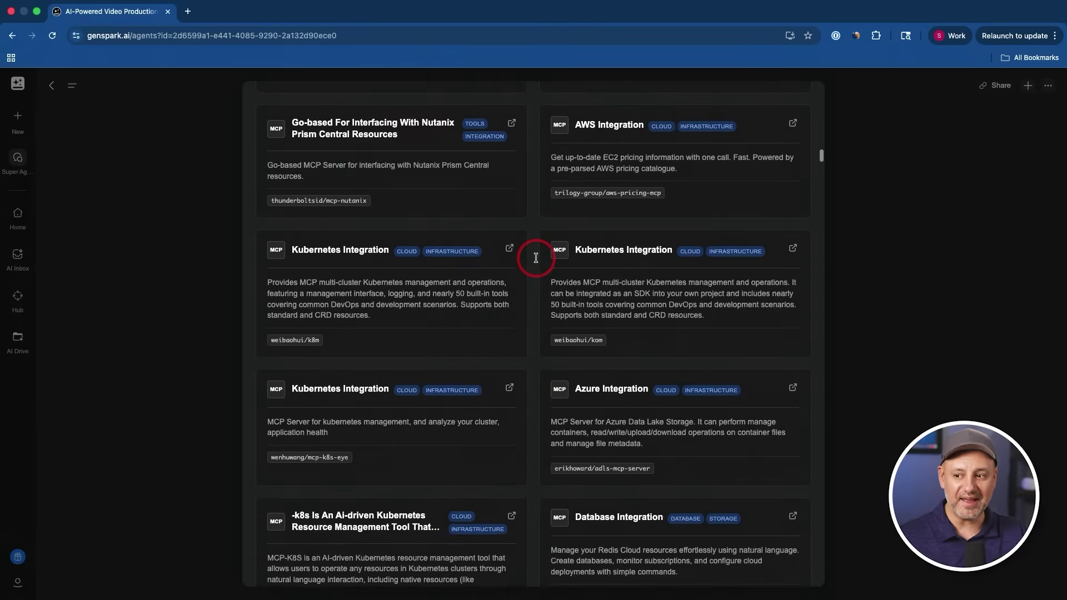
scroll(536, 257, "down", 15)
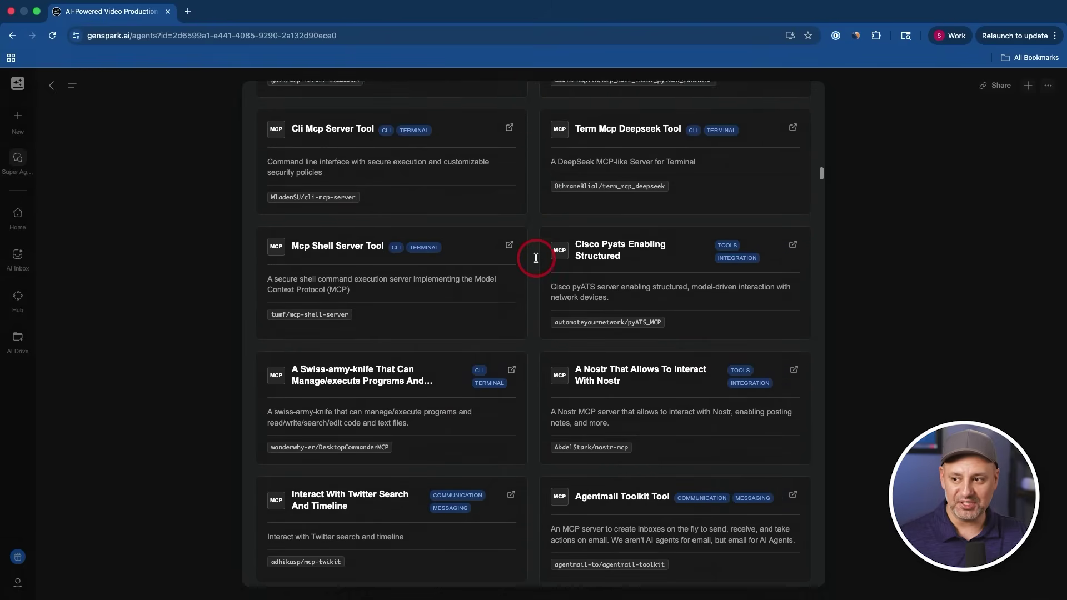
scroll(535, 257, "down", 20)
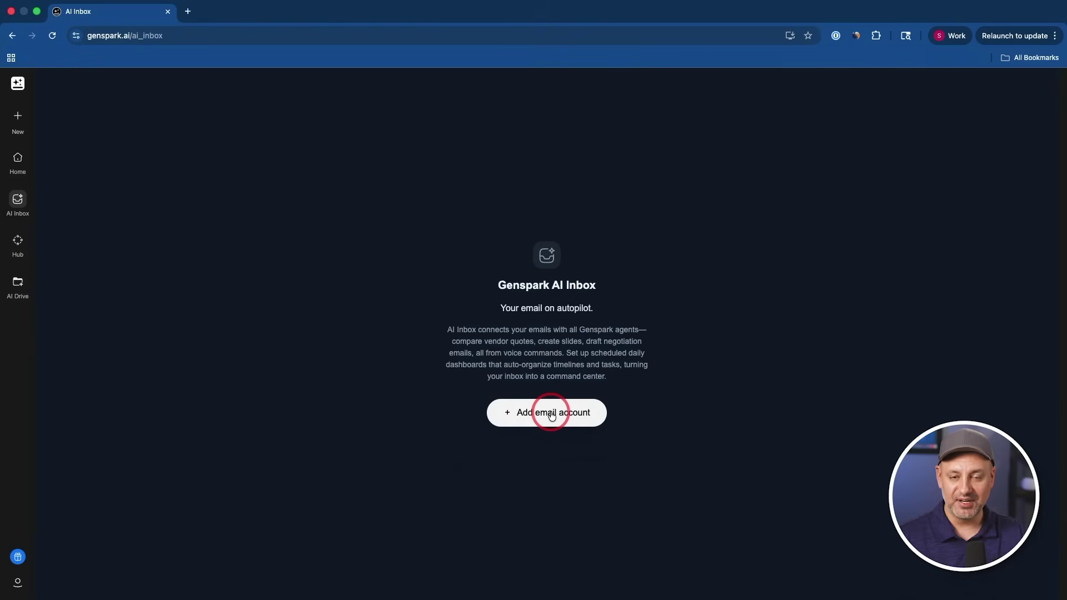
Add a Gmail account from the AI Inbox page and authorize it
left_click(551, 416)
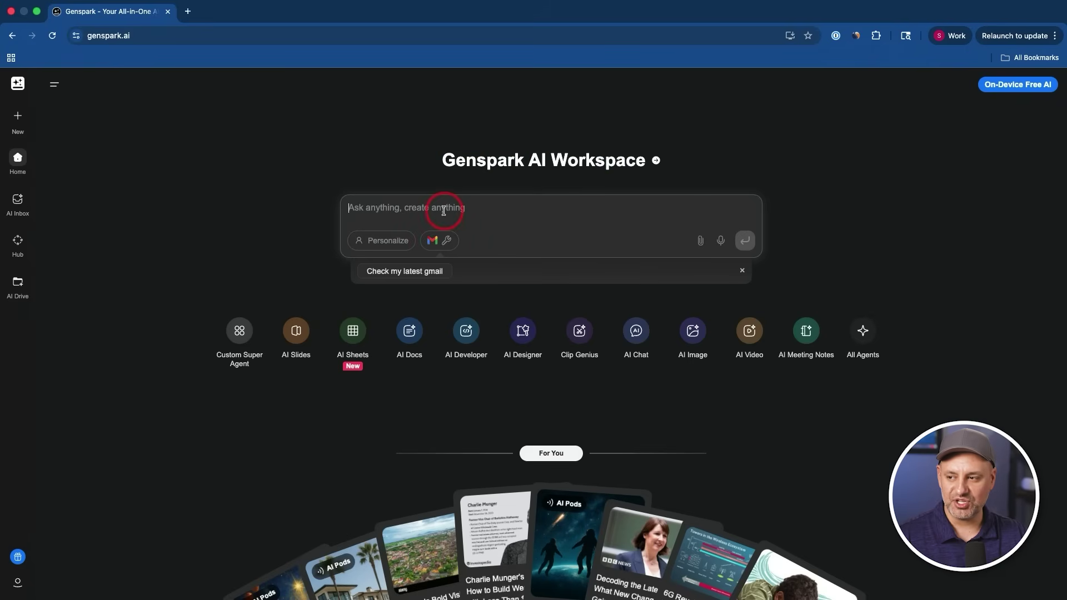
Paste and send the prompt requesting a 7-day email digest grouped by topic
type("Summarize the last 7 days of emails. Group them by topic and flag anything that needs my attention.")
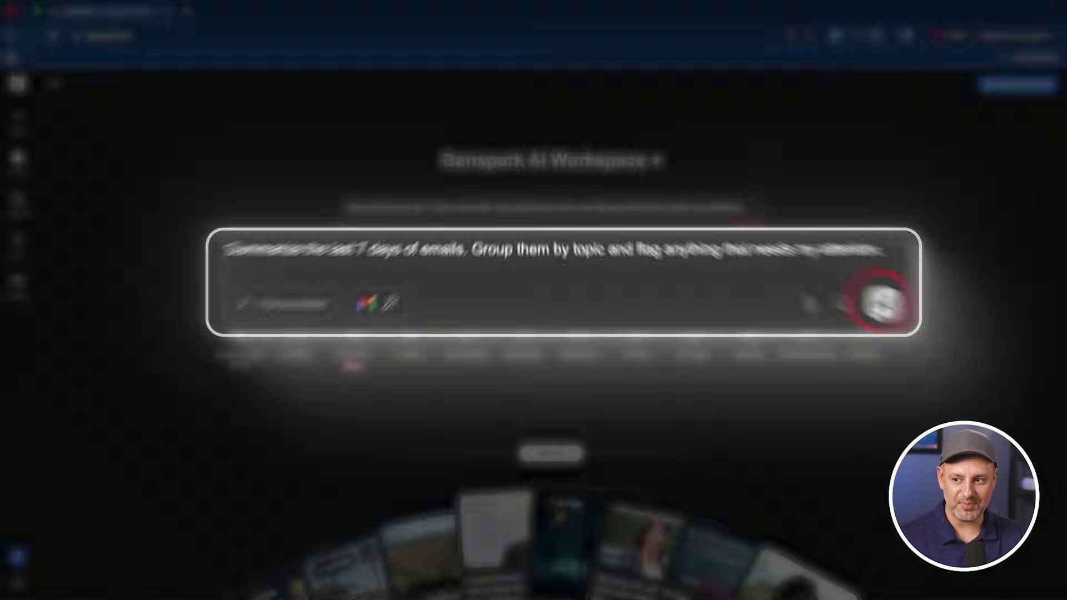
left_click(927, 328)
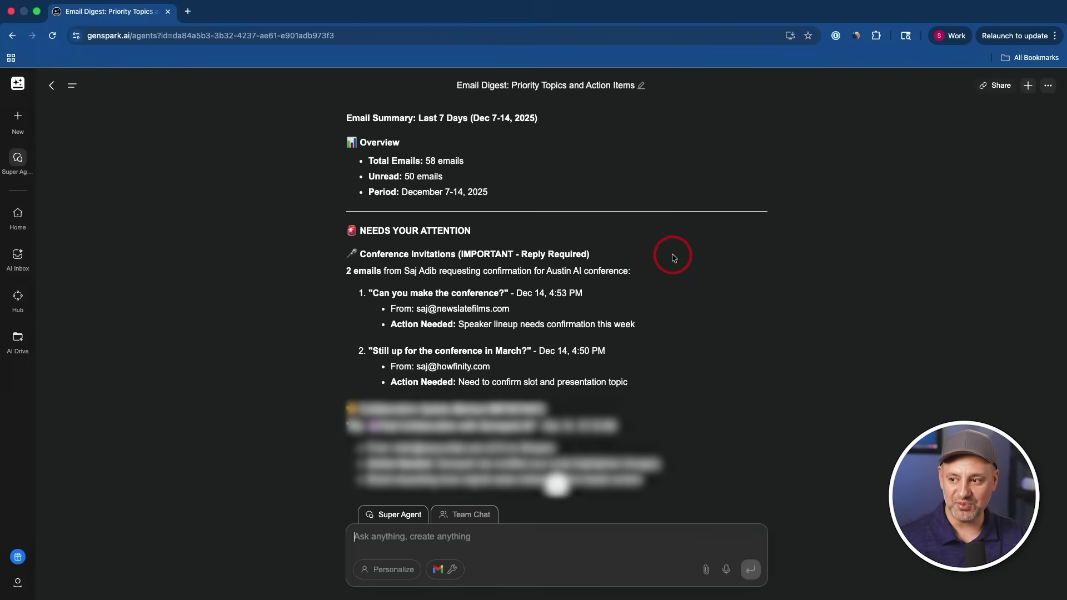
Scroll the email digest, then switch to the AI Inbox for the conference email
scroll(672, 257, "down", 15)
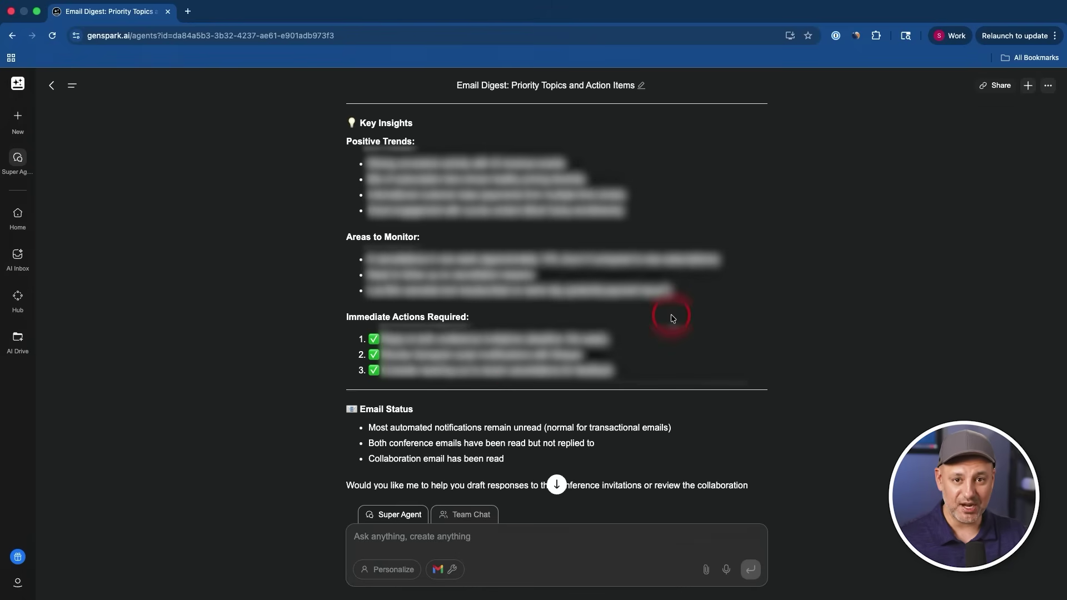
left_click(20, 258)
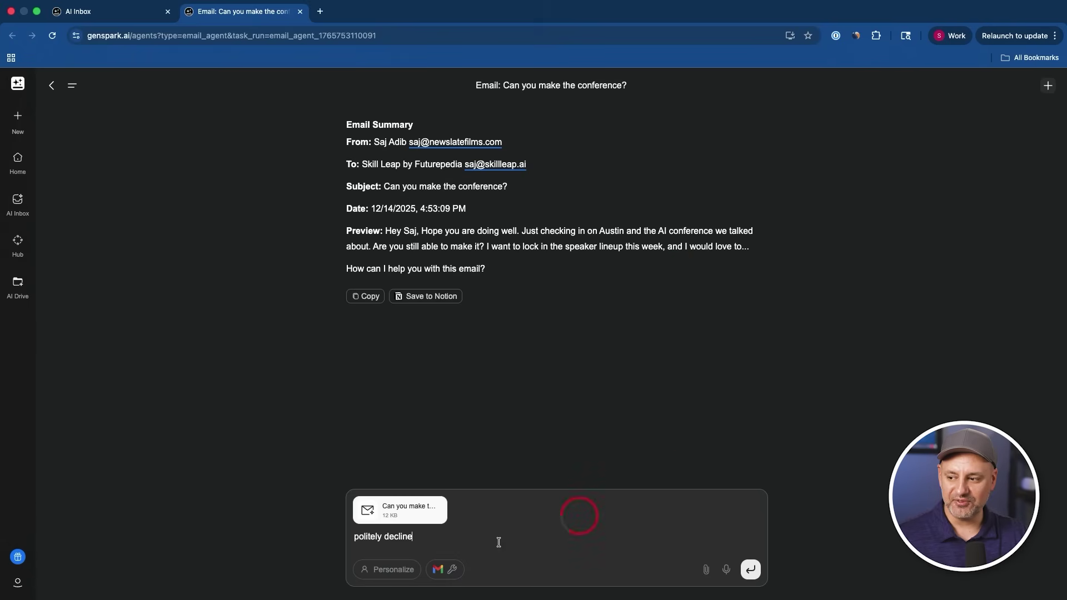
Ask Genspark to politely decline the conference invitation and split the reply into paragraphs
left_click(368, 543)
left_click(750, 570)
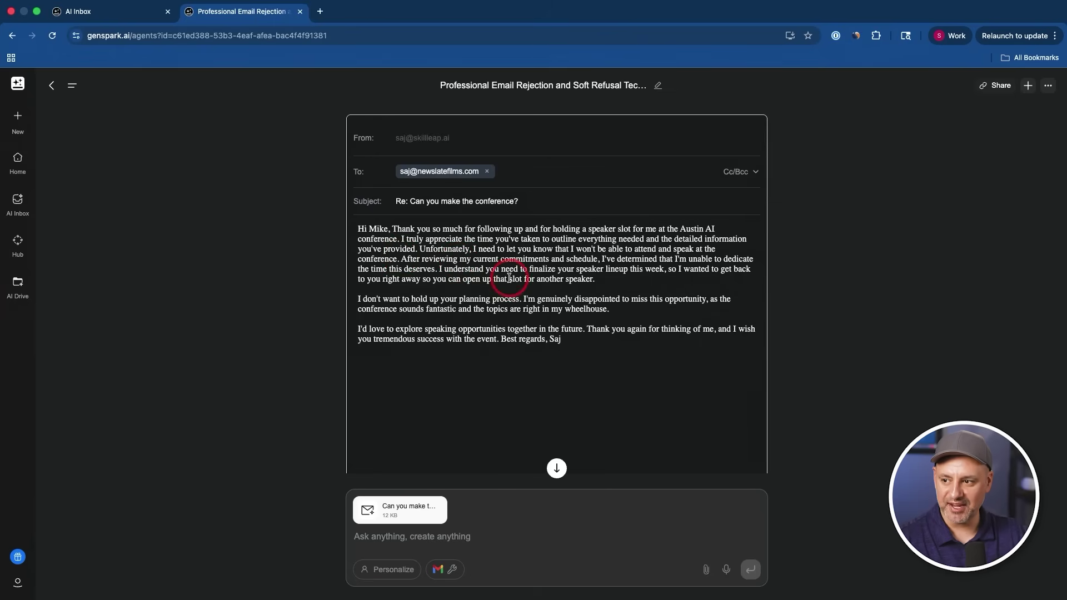
key("Return")
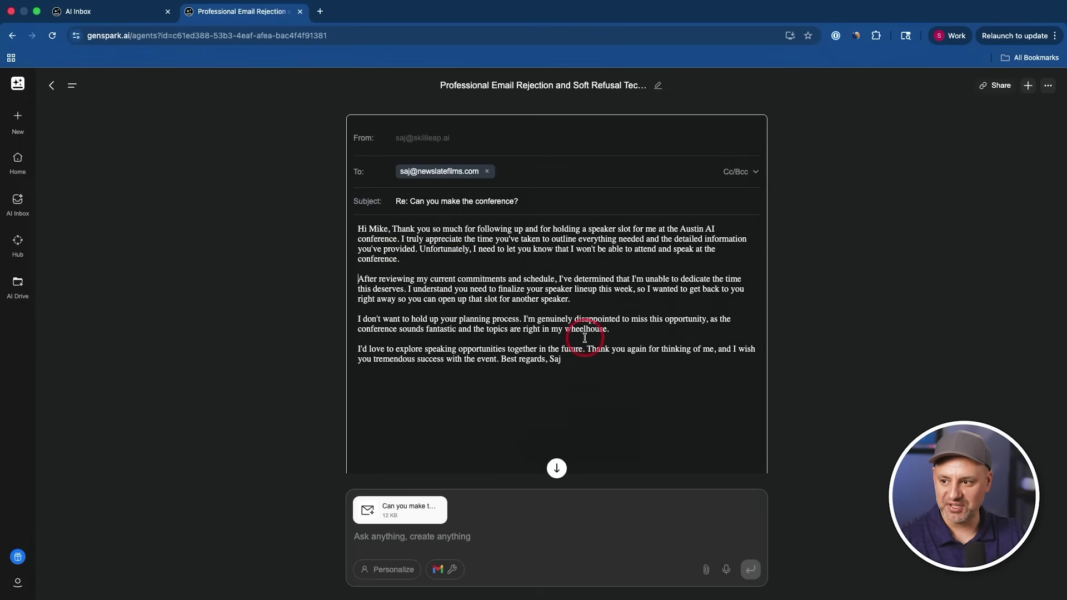
key("Return")
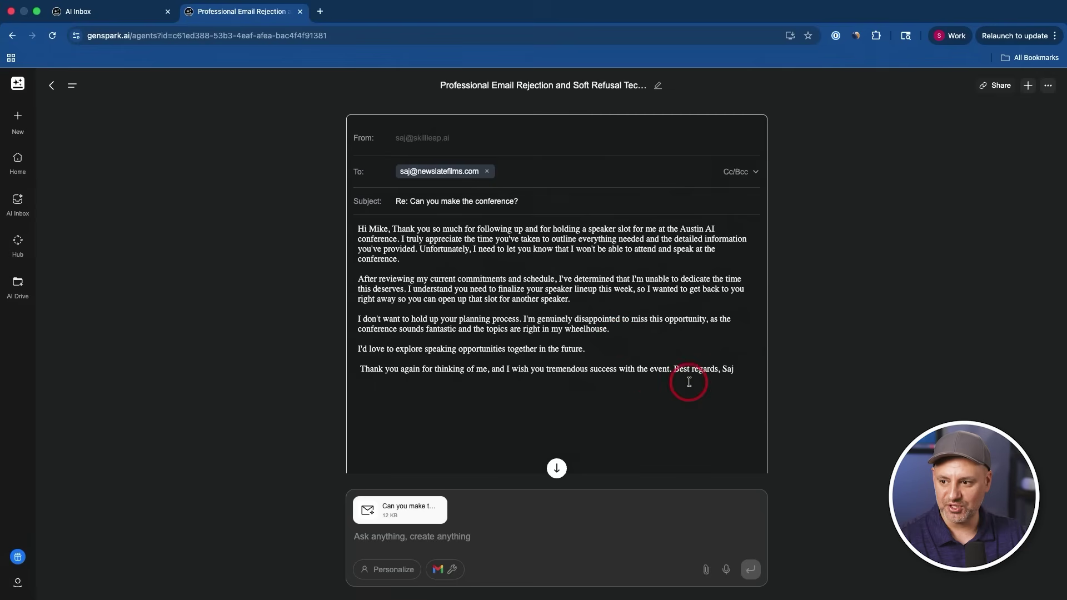
Save the decline reply as a draft and return to the workspace home
scroll(567, 364, "down", 3)
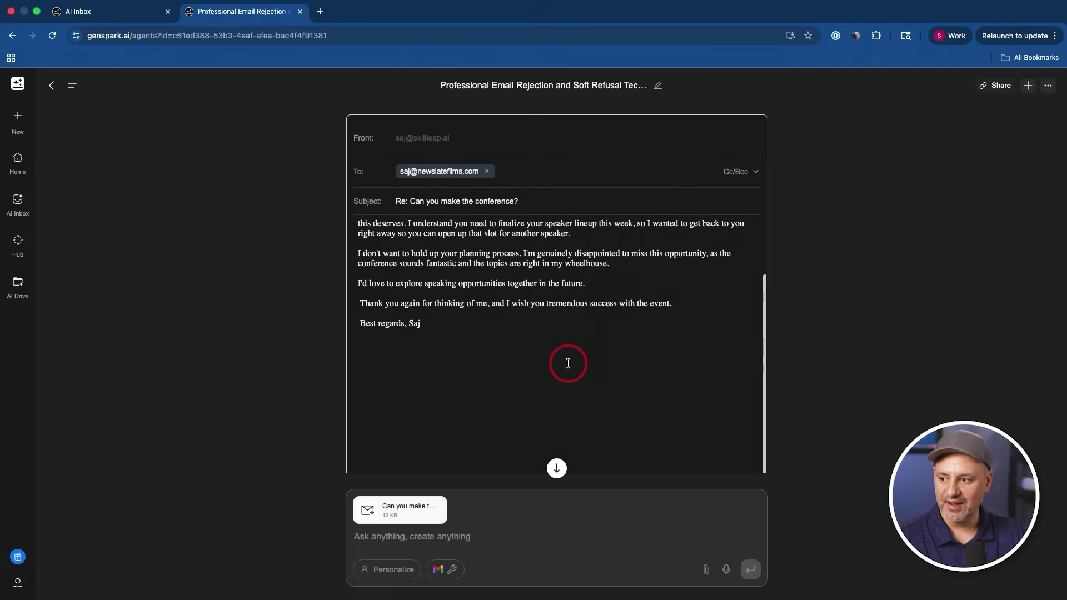
scroll(750, 352, "down", 3)
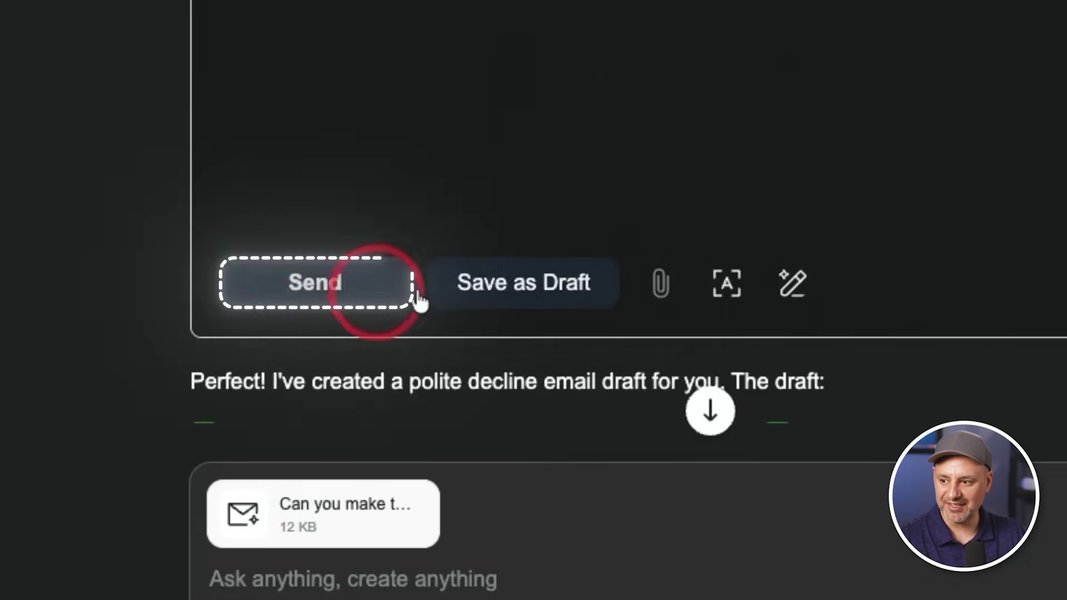
left_click(550, 295)
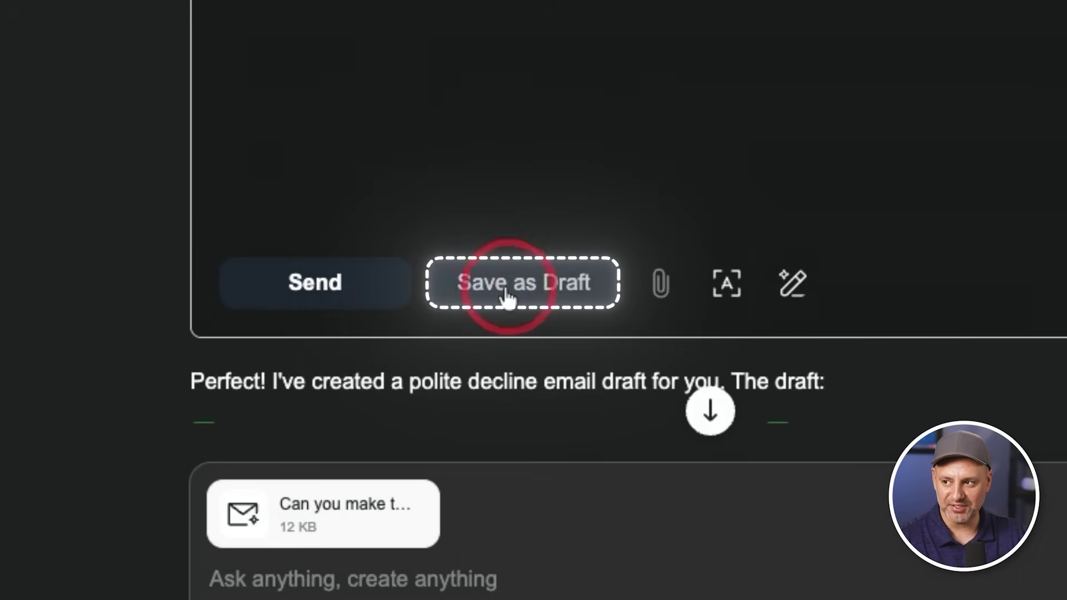
scroll(558, 251, "up", 2)
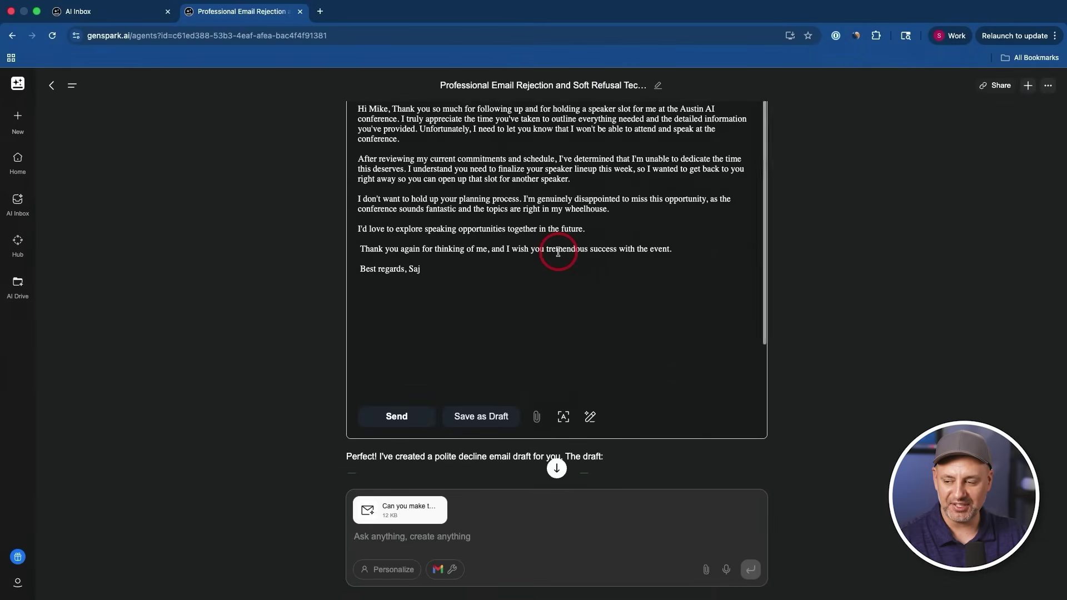
left_click(414, 417)
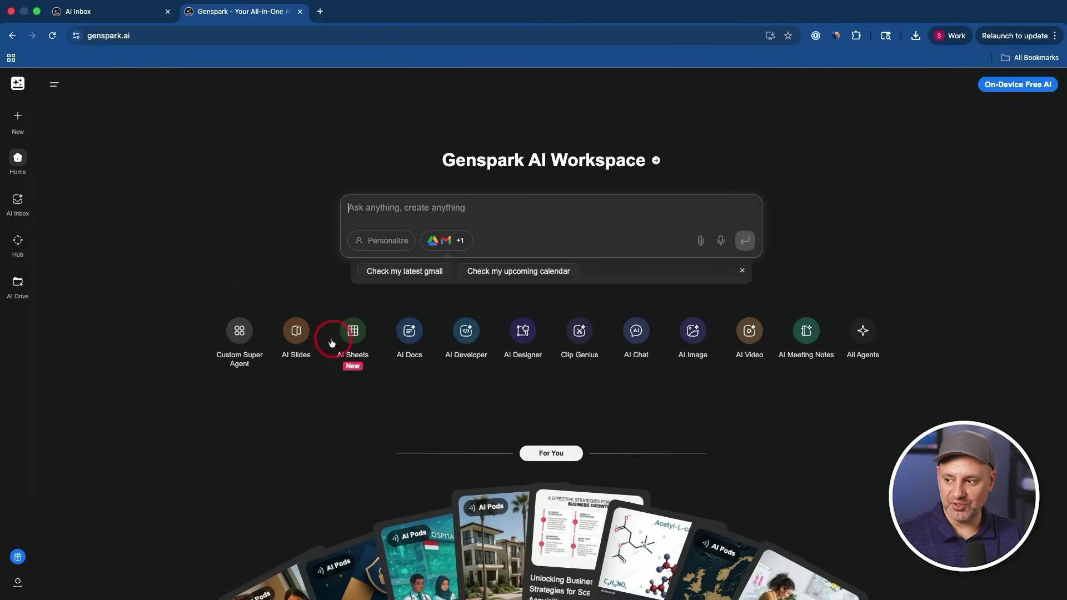
Request an eight-slide deck outlining a 5-part YouTube series on AI workflows for creators
left_click(296, 335)
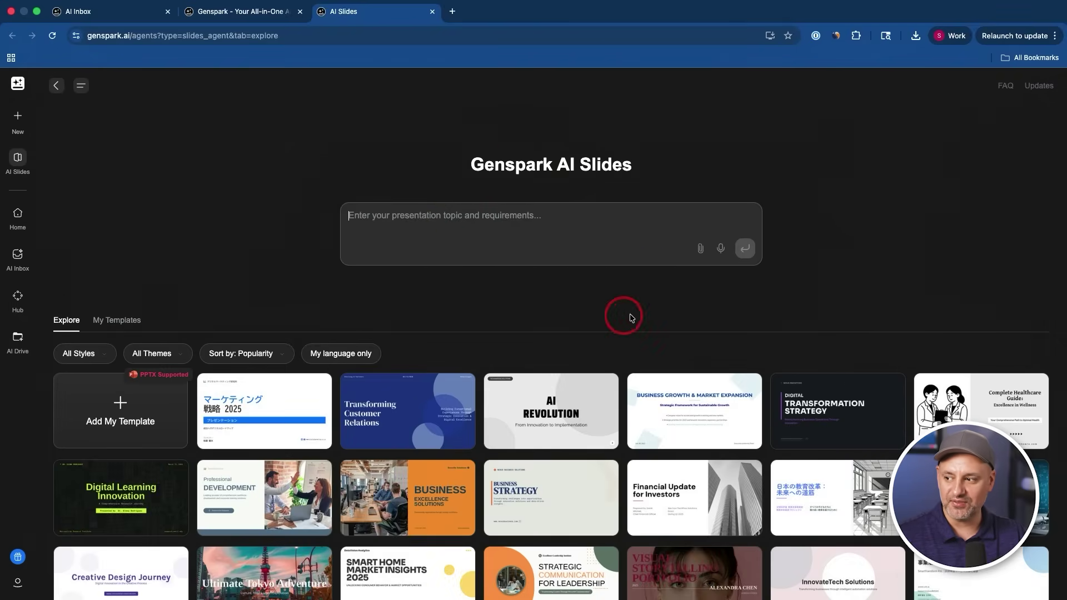
key("super+w")
left_click(751, 242)
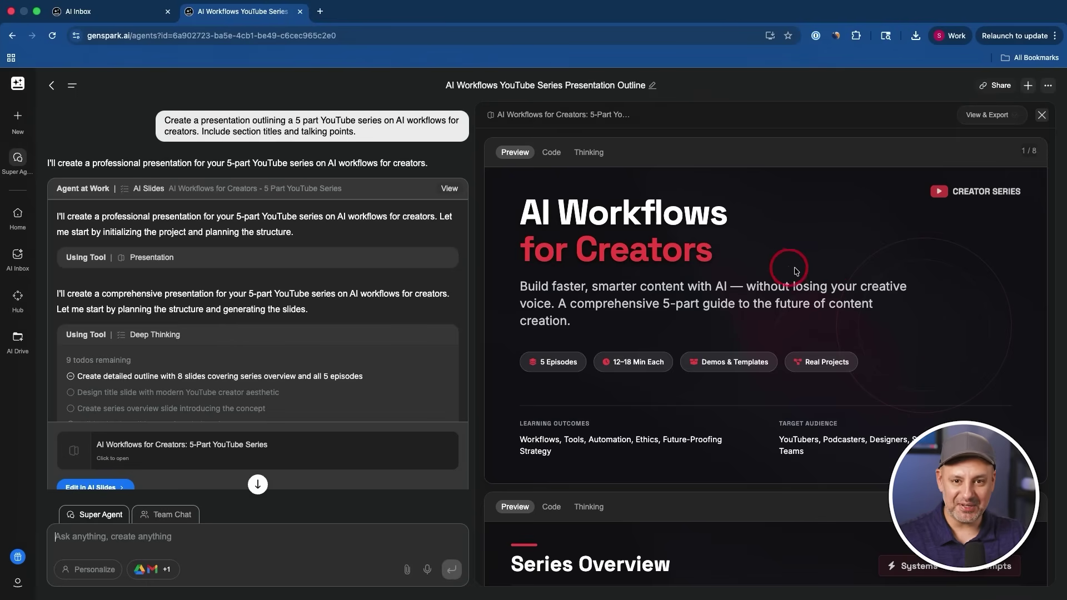
scroll(789, 270, "down", 5)
scroll(808, 271, "down", 8)
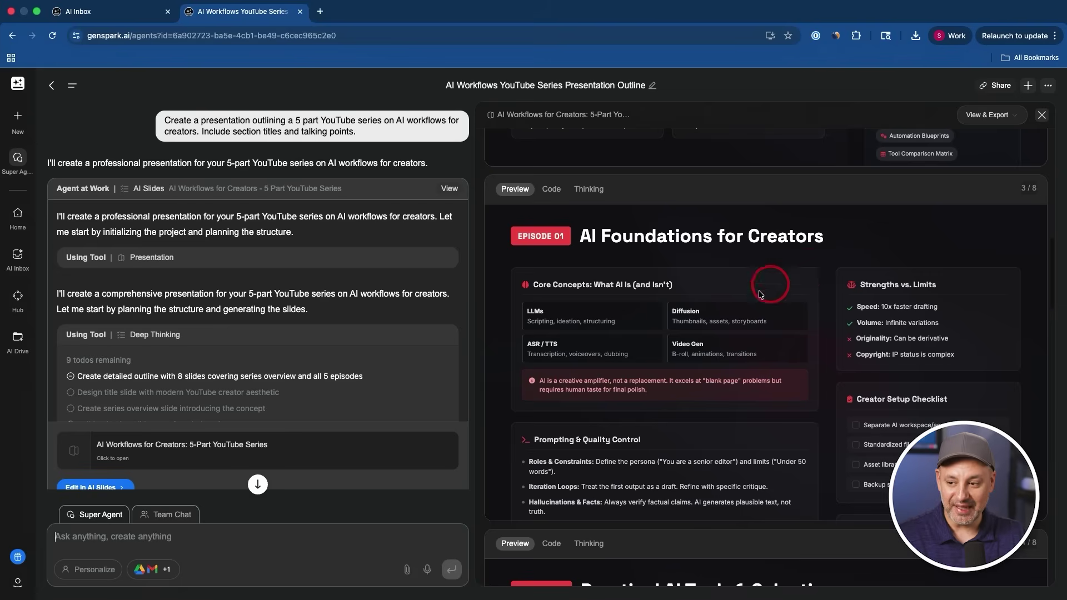
scroll(766, 311, "down", 6)
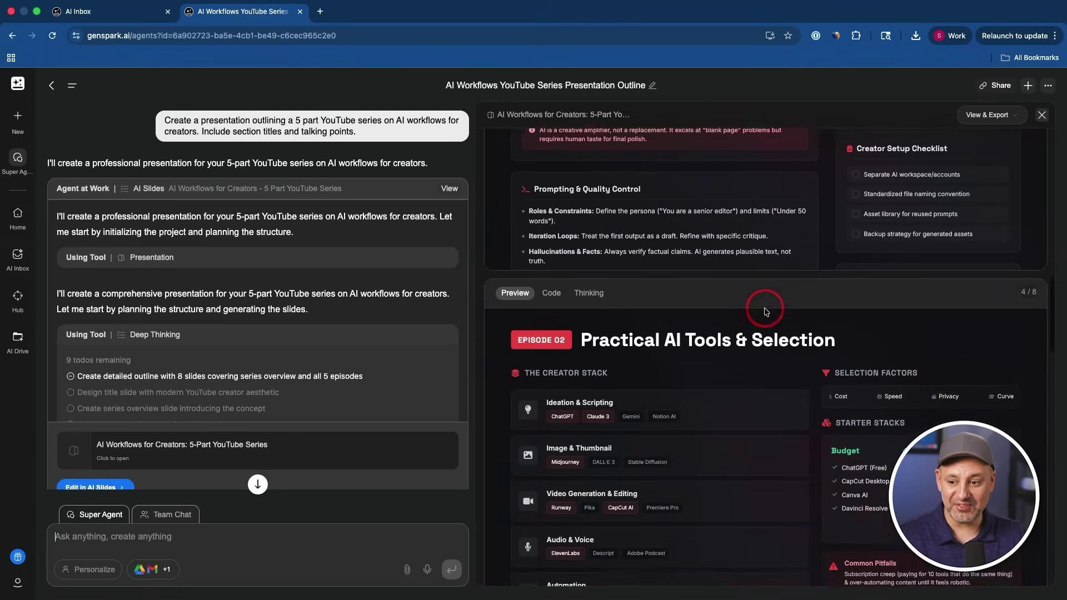
scroll(291, 319, "down", 10)
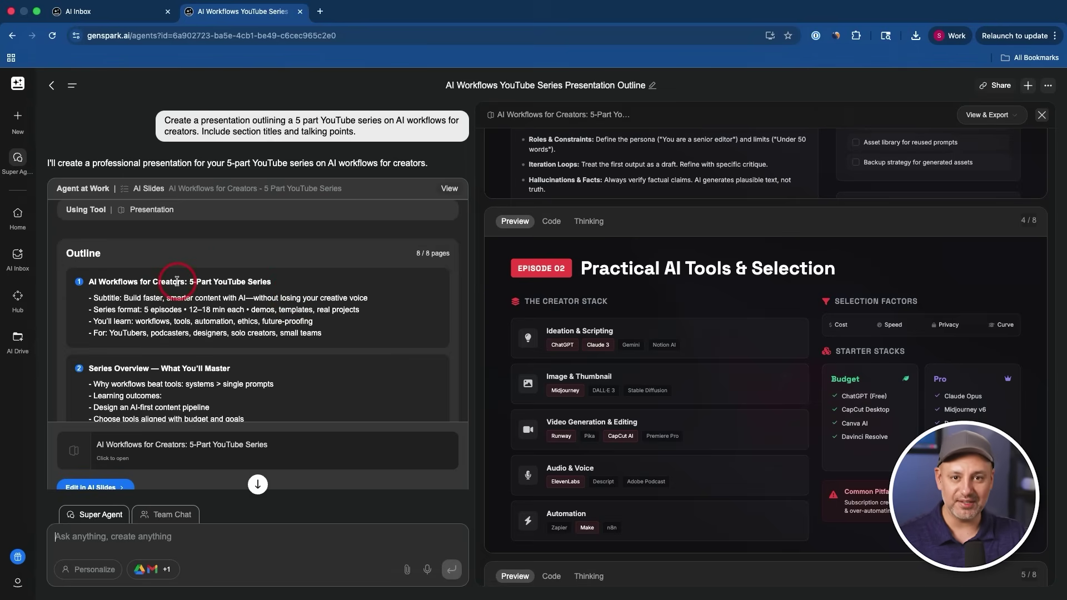
scroll(278, 294, "down", 10)
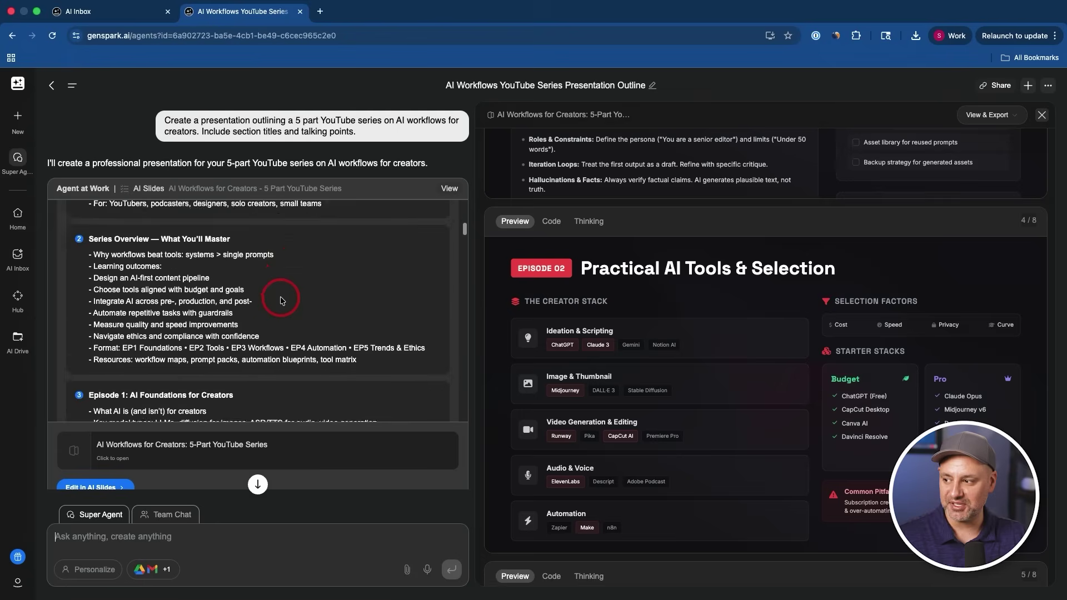
scroll(229, 272, "down", 15)
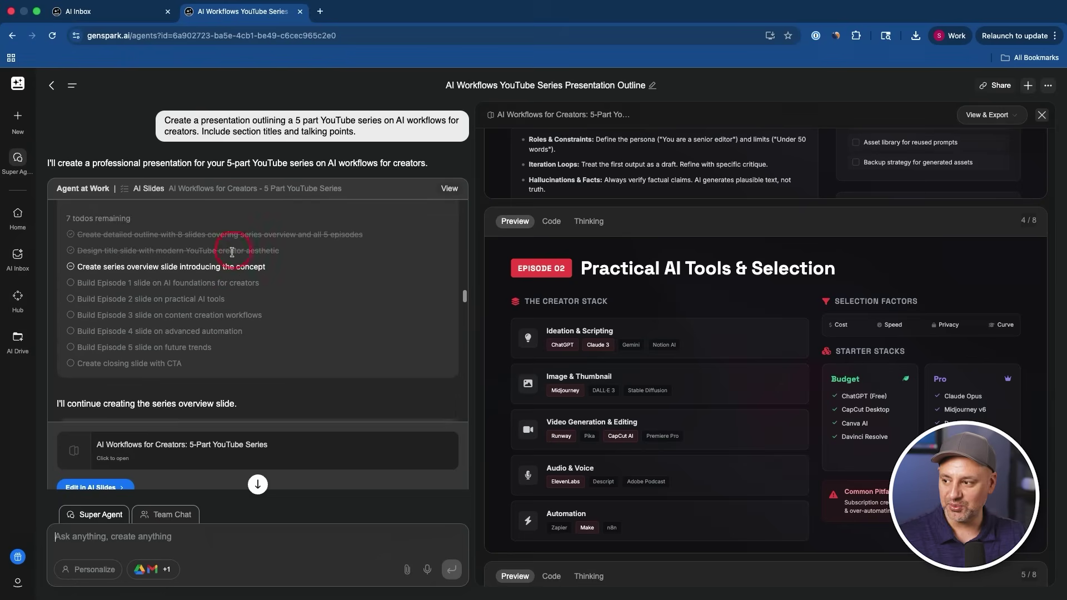
scroll(728, 278, "down", 6)
scroll(728, 280, "down", 15)
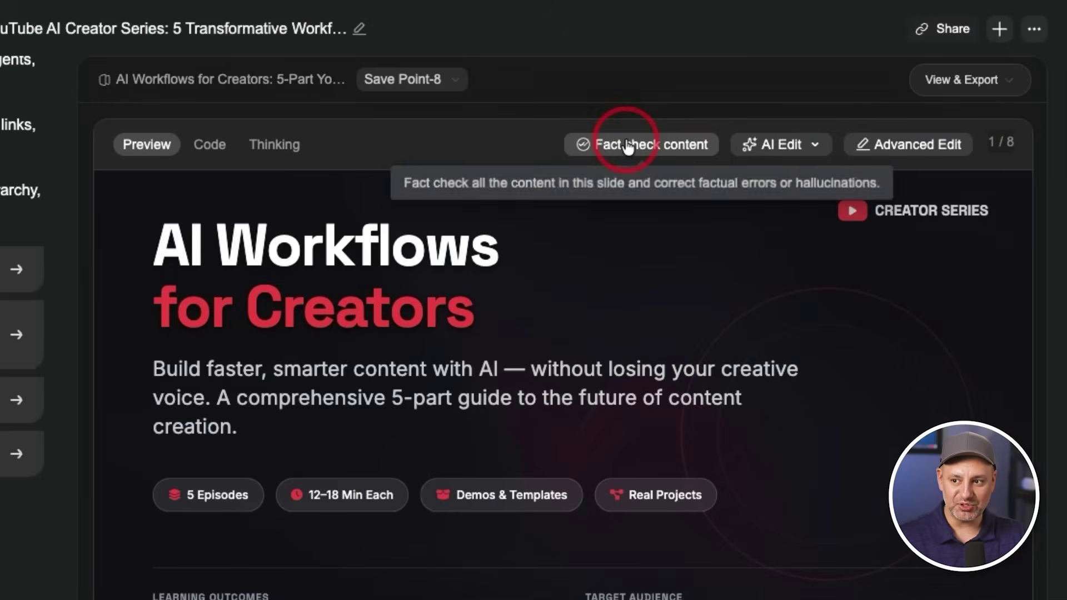
Fact-check the slide content, then have AI Edit's Fix Layout repair overlapping elements
left_click(621, 145)
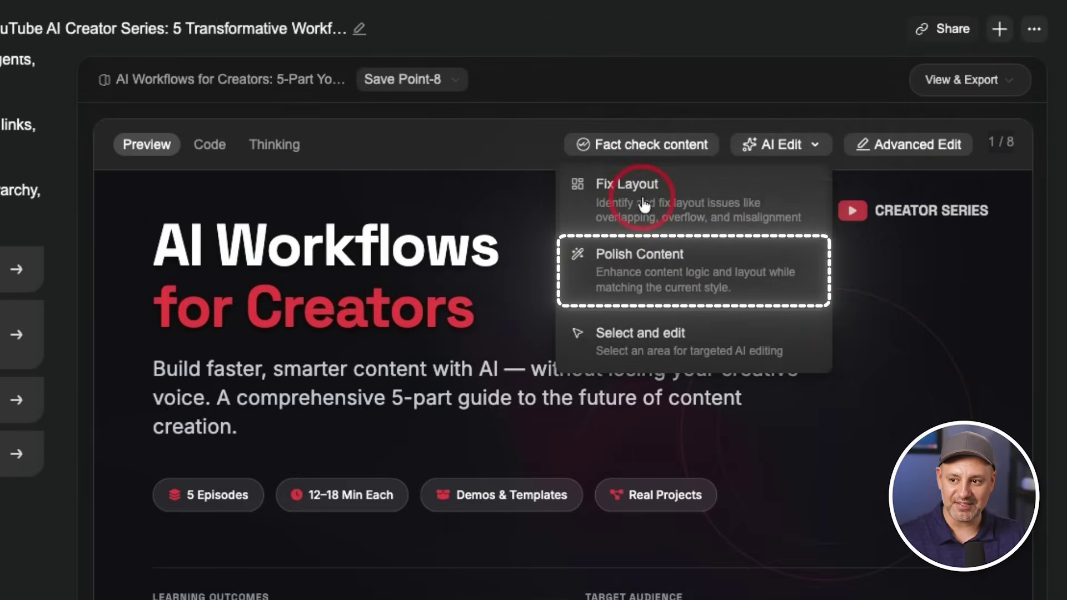
left_click(638, 184)
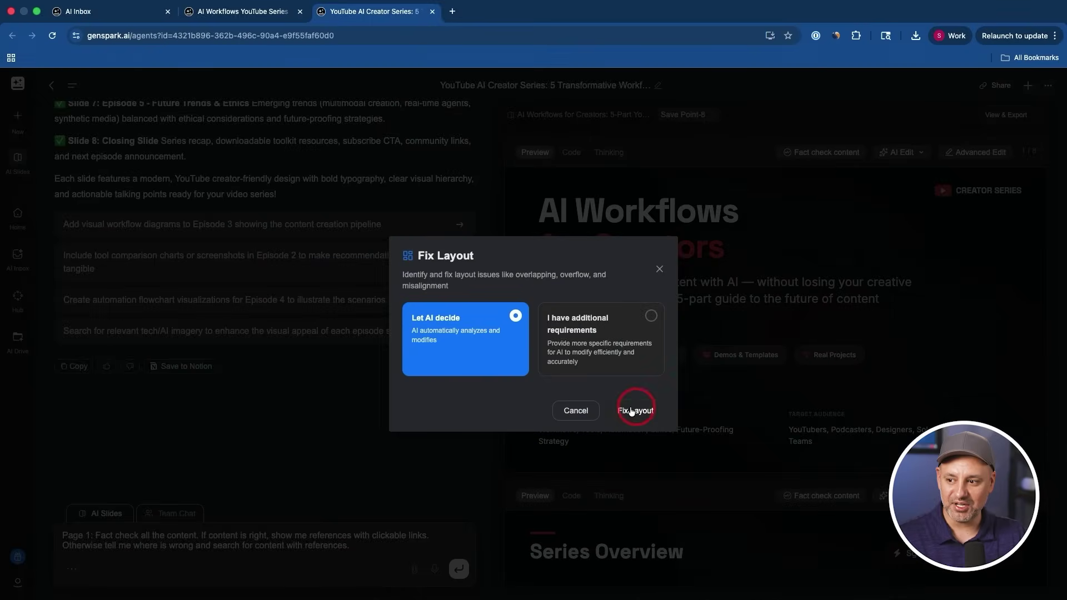
left_click(633, 410)
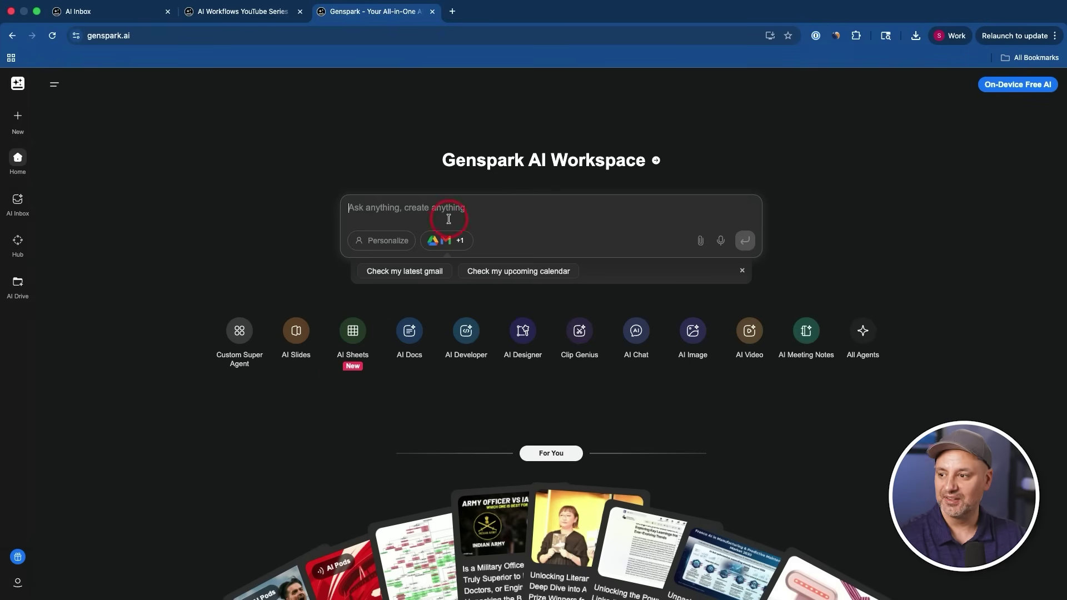
Send the prompt for a 30-day content planning sheet with platform, status, priority and notes
left_click(348, 334)
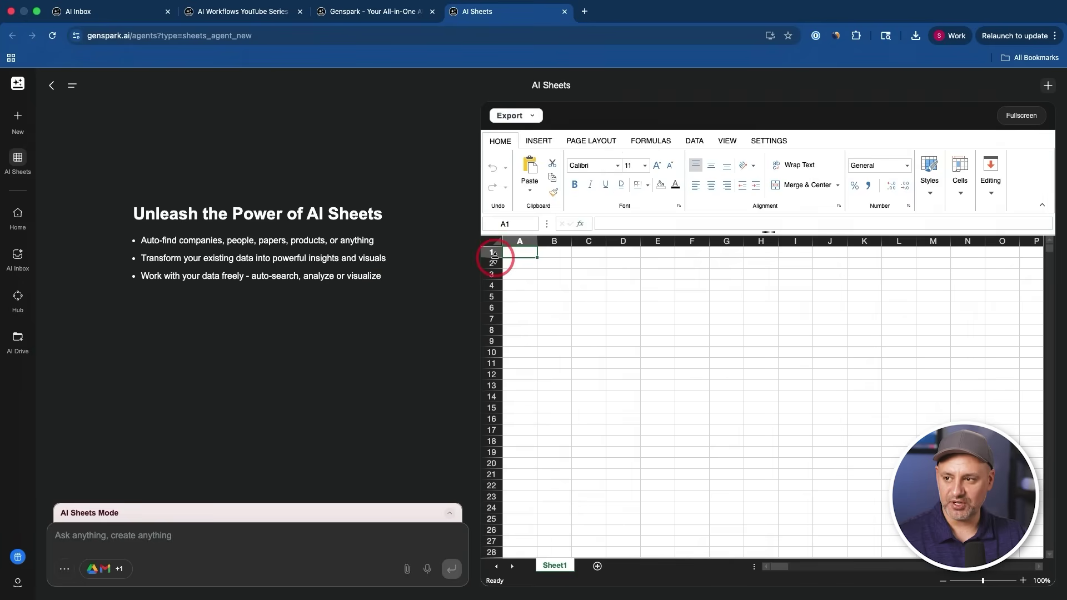
key("super+w")
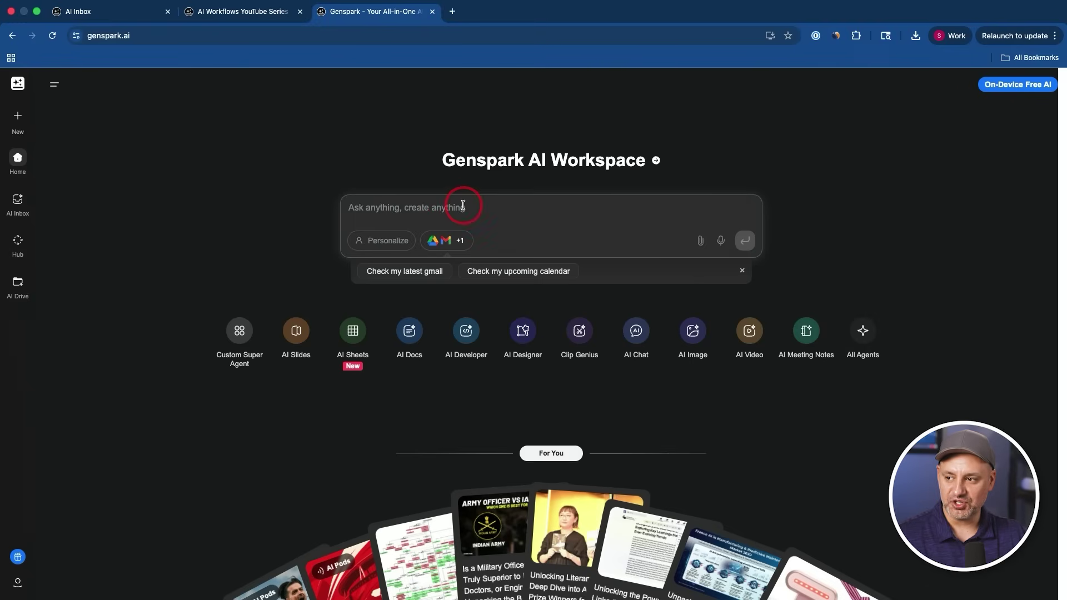
type("Create a content planning sheet for the next 30 days. Include columns for platform, status, priority, and notes. Add basic summaries at the top.")
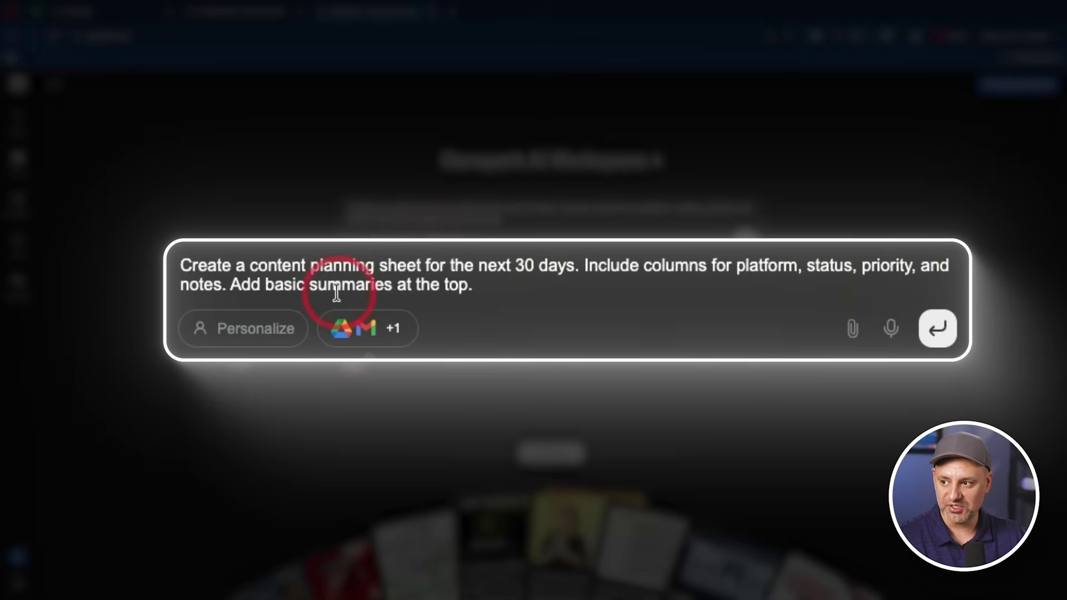
left_click(938, 333)
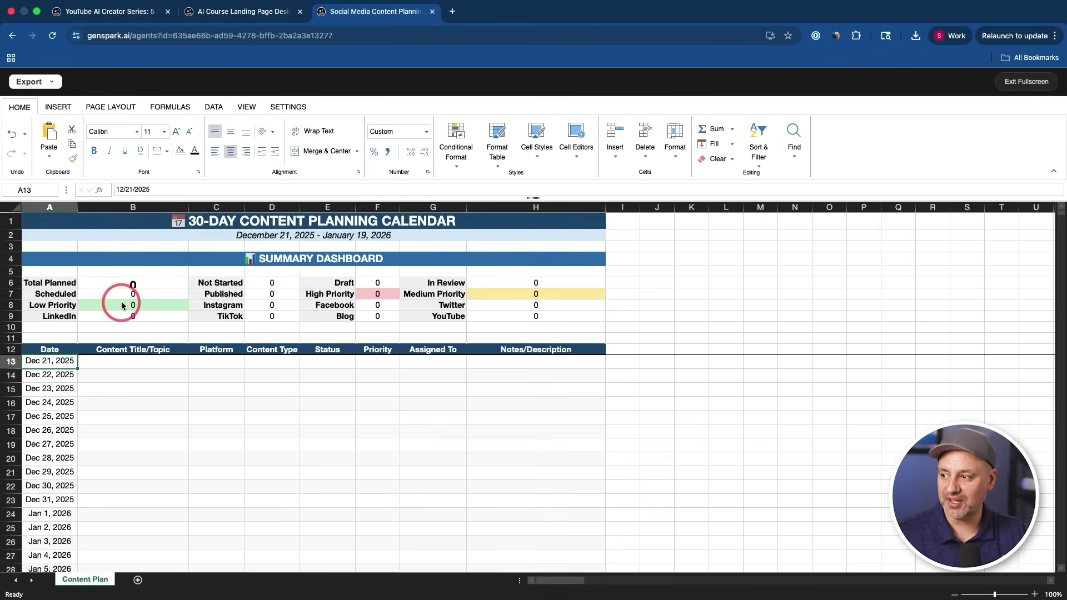
Inspect the Low Priority and Published count formulas in B8 and D7, then exit fullscreen
left_click(148, 309)
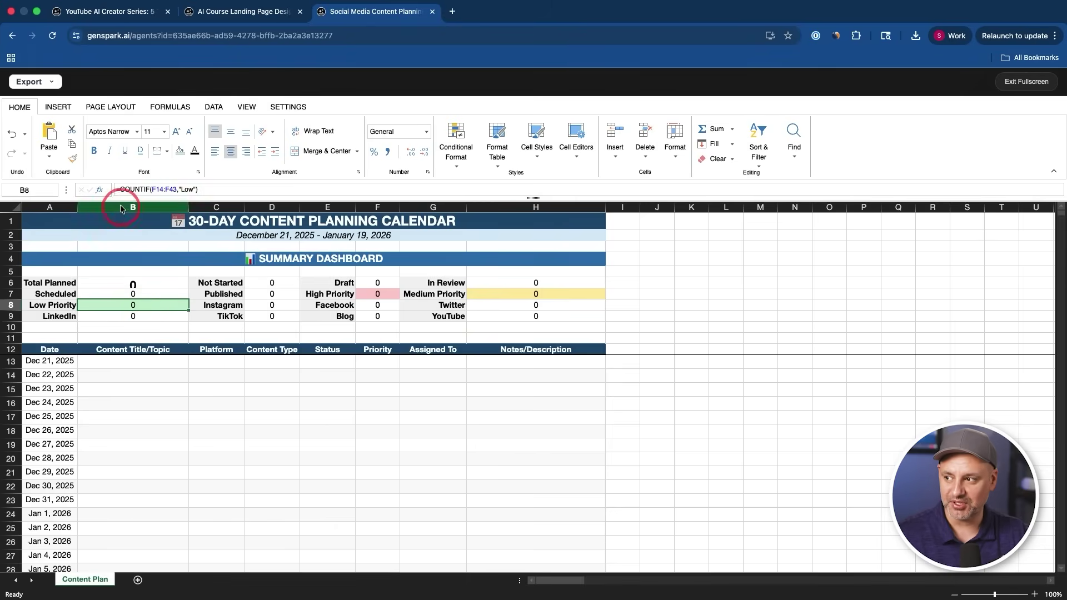
left_click(266, 293)
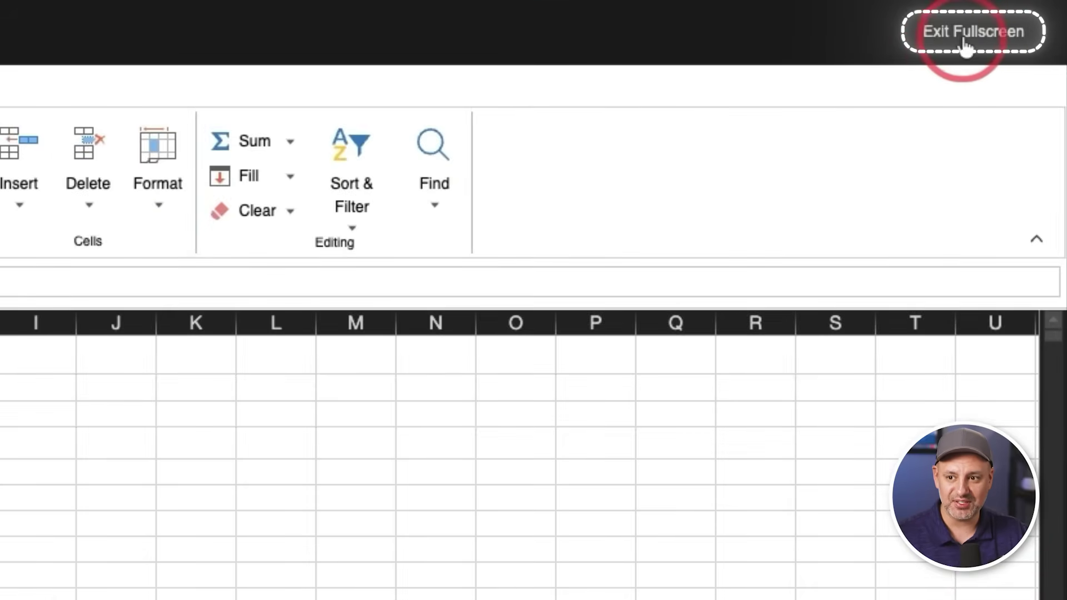
left_click(976, 44)
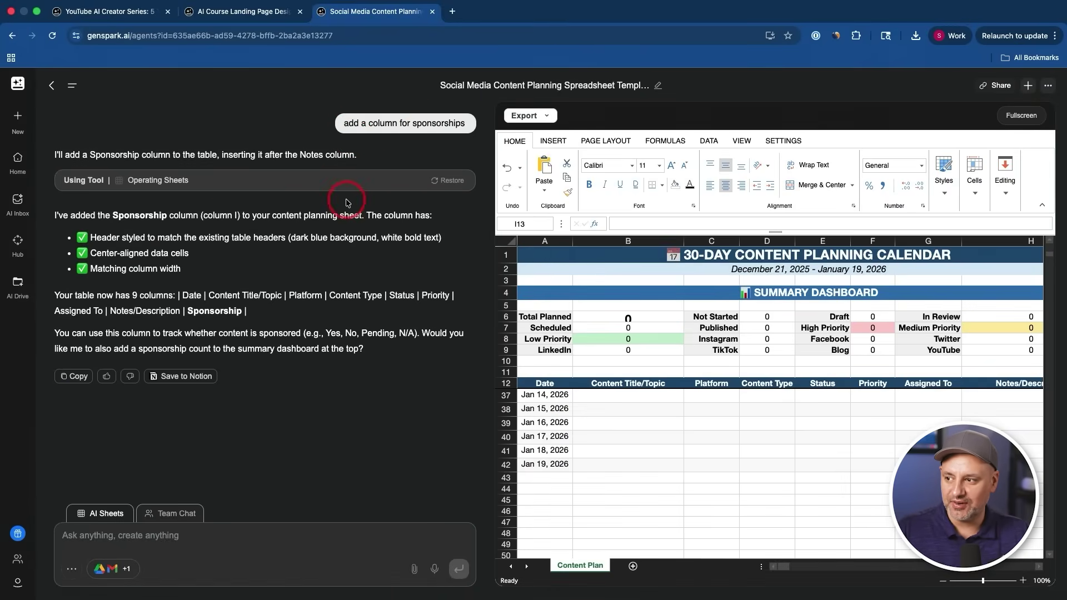
Back in fullscreen, narrow column H and widen columns E and D
left_click(1021, 115)
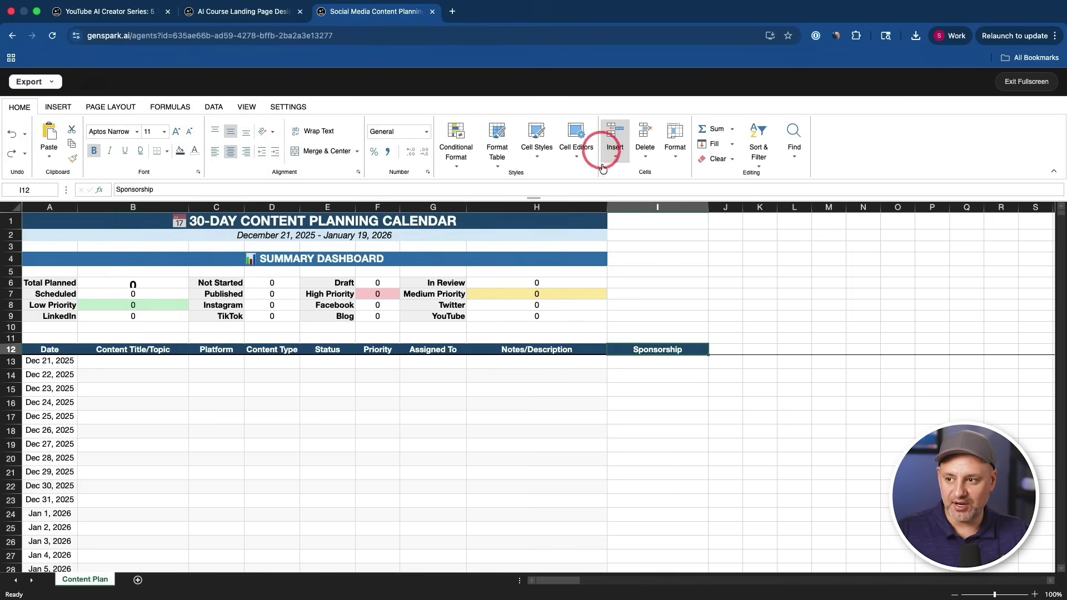
mouse_move(607, 206)
left_mouse_down()
mouse_move(560, 207)
mouse_move(602, 208)
left_mouse_up()
left_click(340, 350)
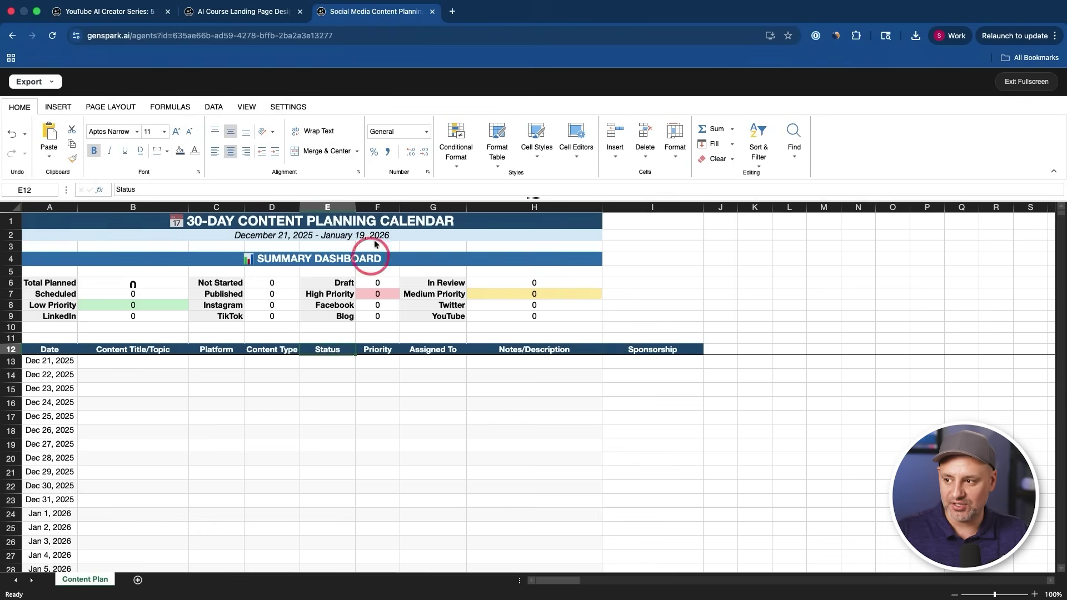
left_click_drag(358, 209, 378, 208)
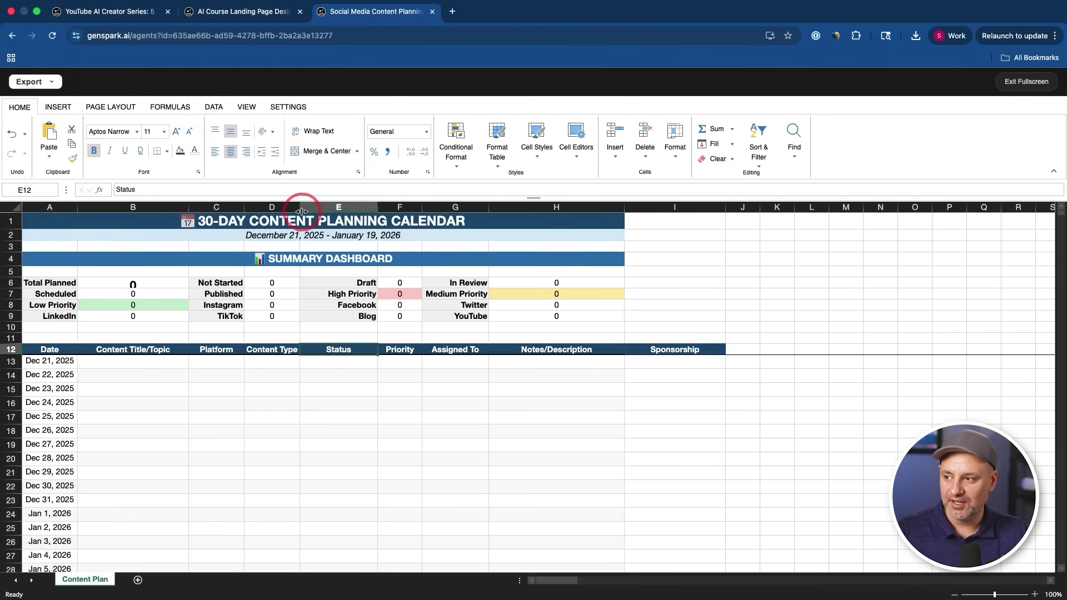
left_click_drag(305, 211, 250, 210)
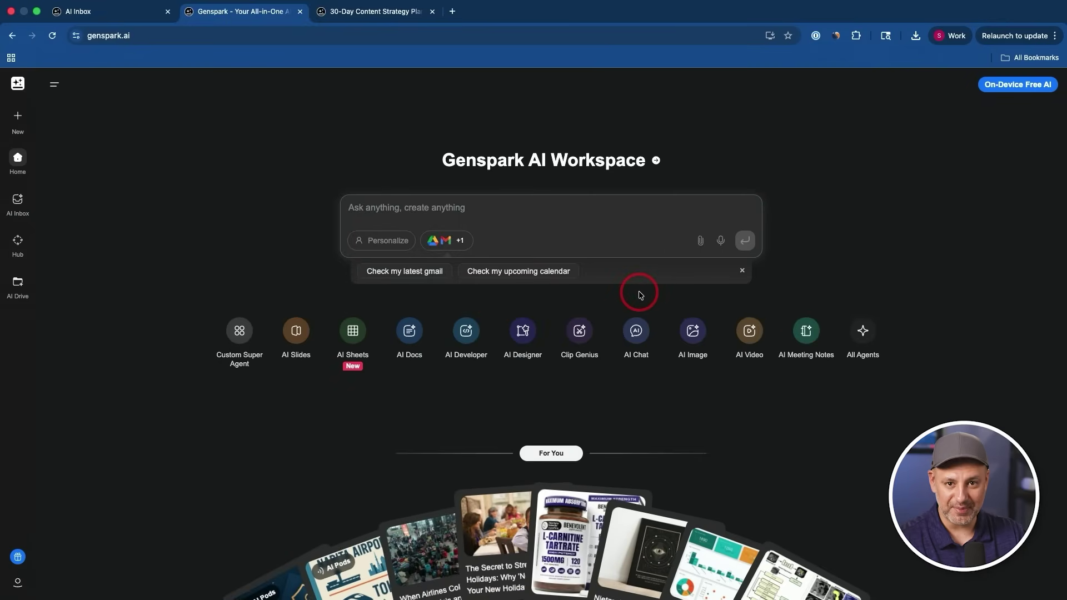
Submit the AI course landing-page prompt covering hero, benefits, pricing, testimonials and a signup form
left_click(379, 207)
type("Create a clean landing page for an AI course. Include a hero section, a short benefits section, pricing, testimonials, and a signup form.")
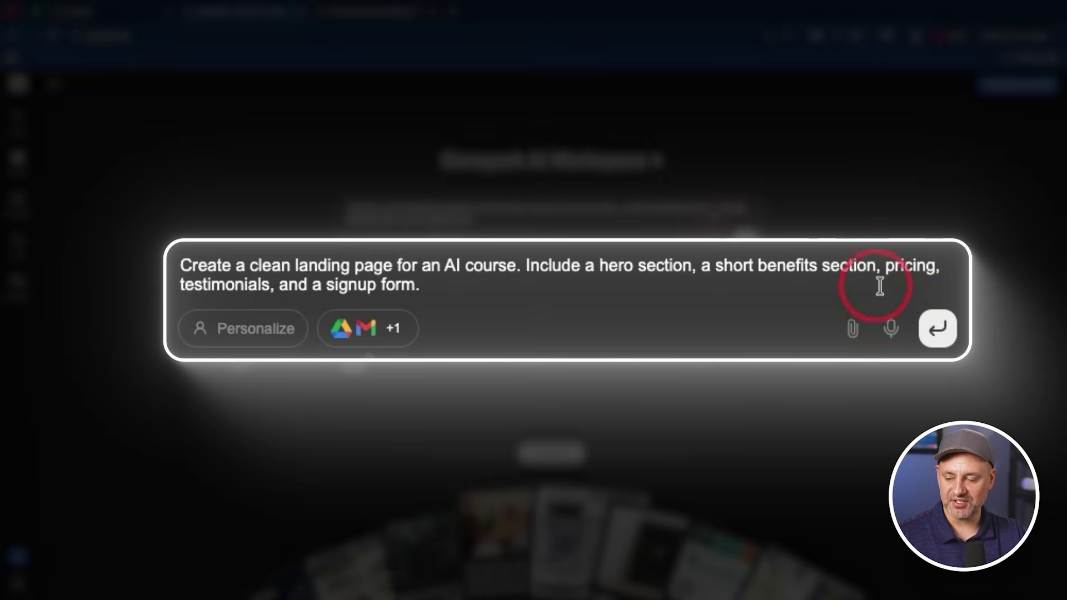
left_click(955, 329)
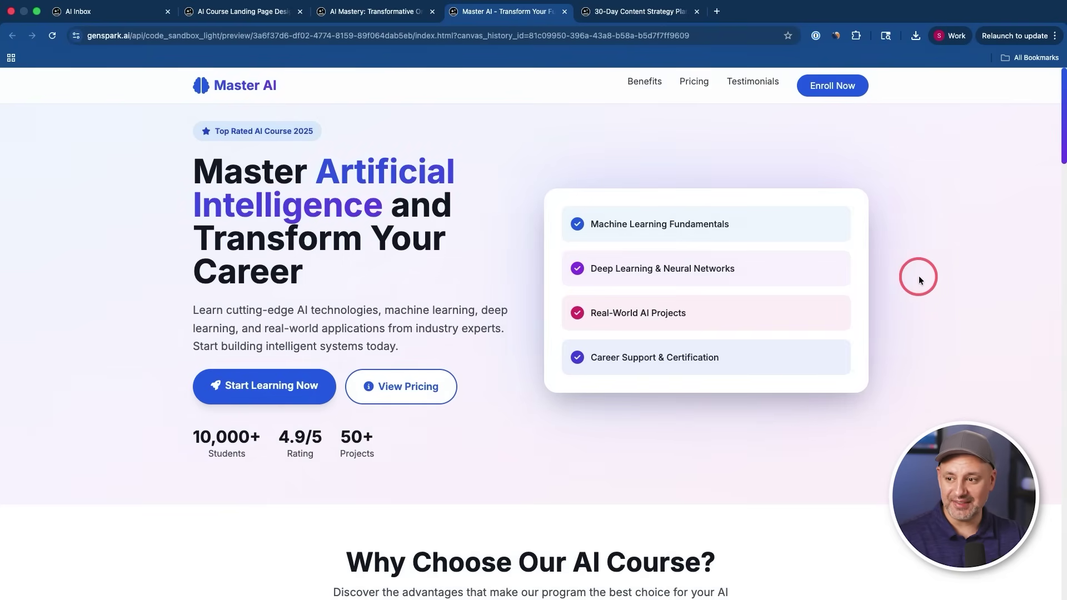
Scroll through the generated landing page preview, then close it
scroll(922, 276, "down", 6)
scroll(921, 280, "down", 1)
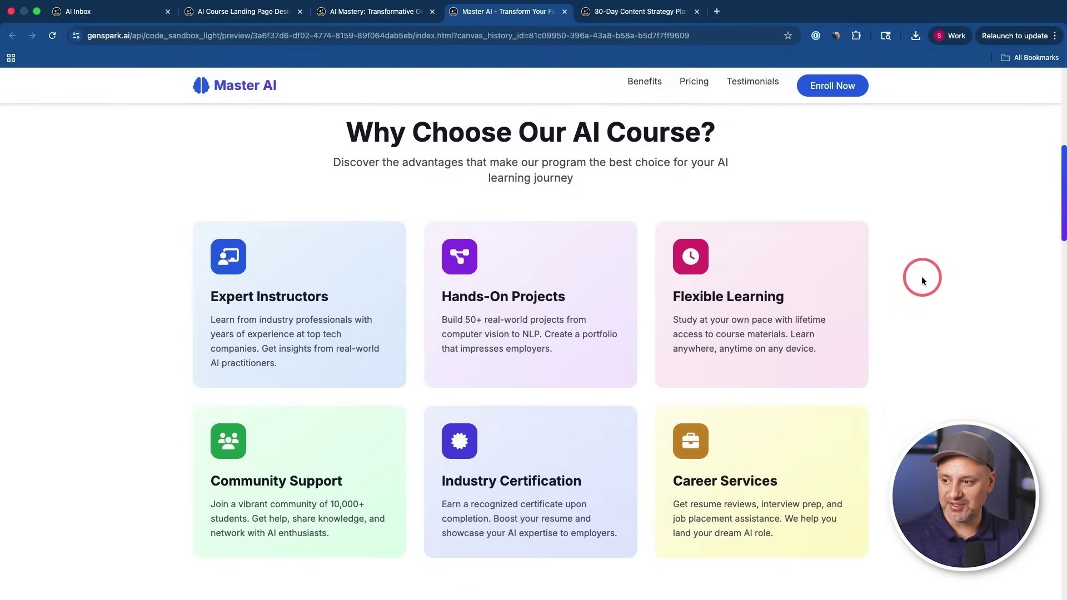
scroll(921, 279, "down", 7)
scroll(922, 280, "down", 13)
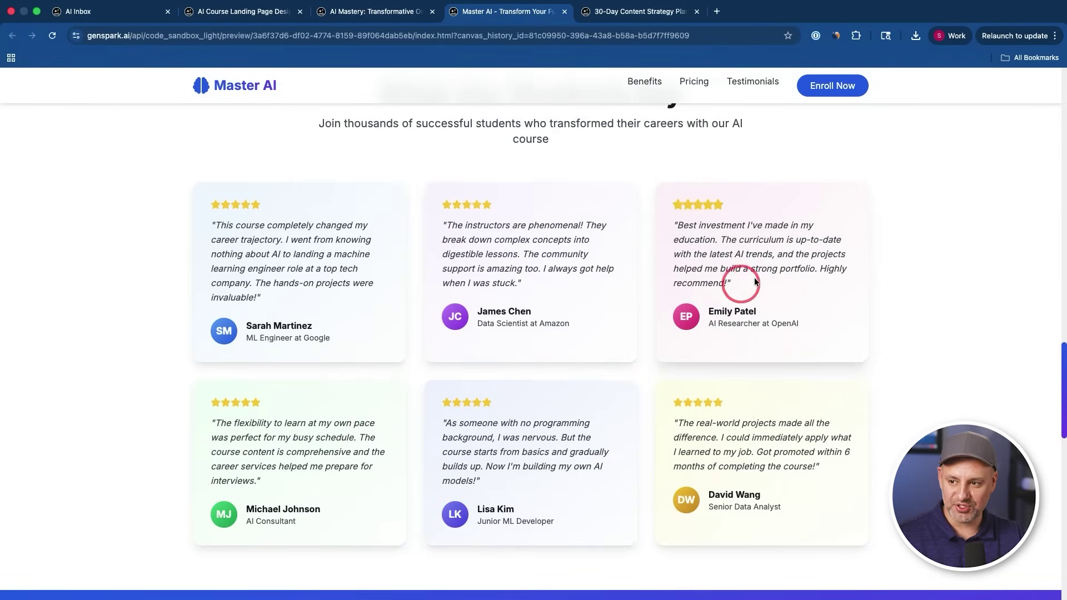
scroll(882, 302, "down", 9)
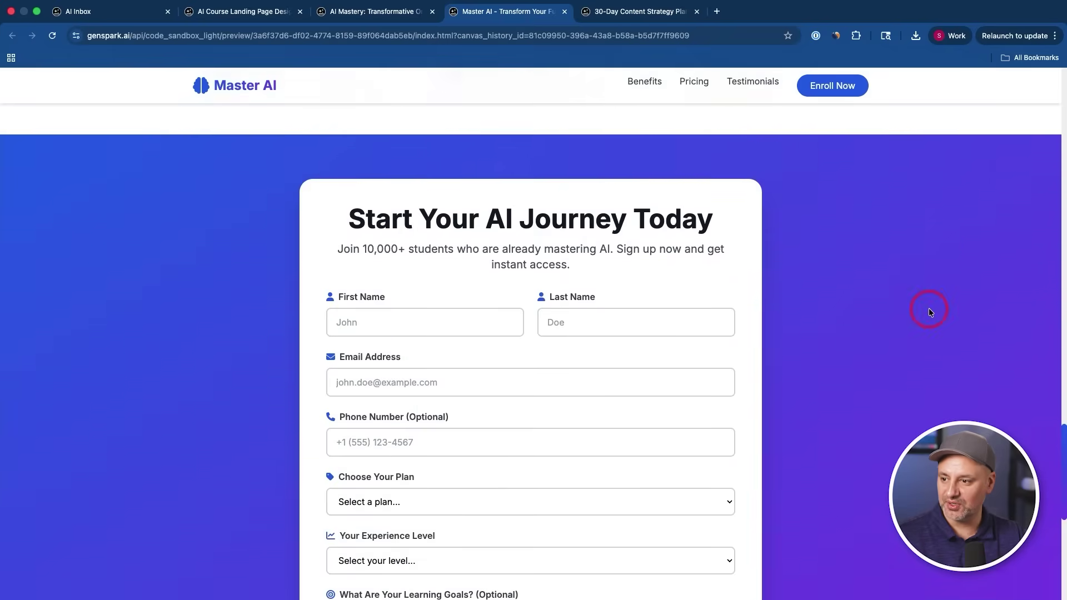
scroll(774, 357, "down", 7)
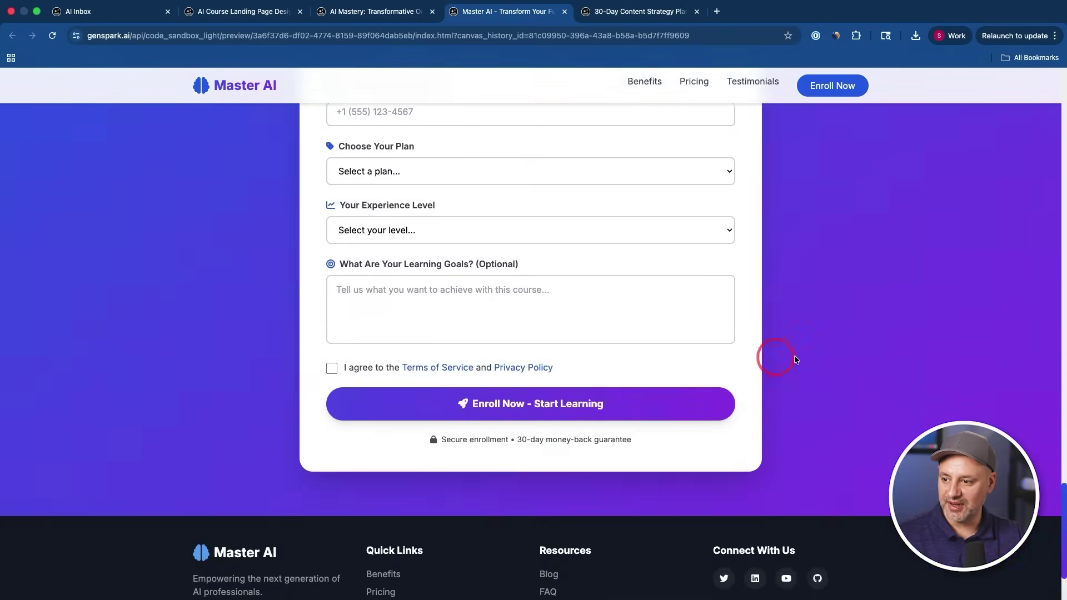
scroll(912, 412, "up", 20)
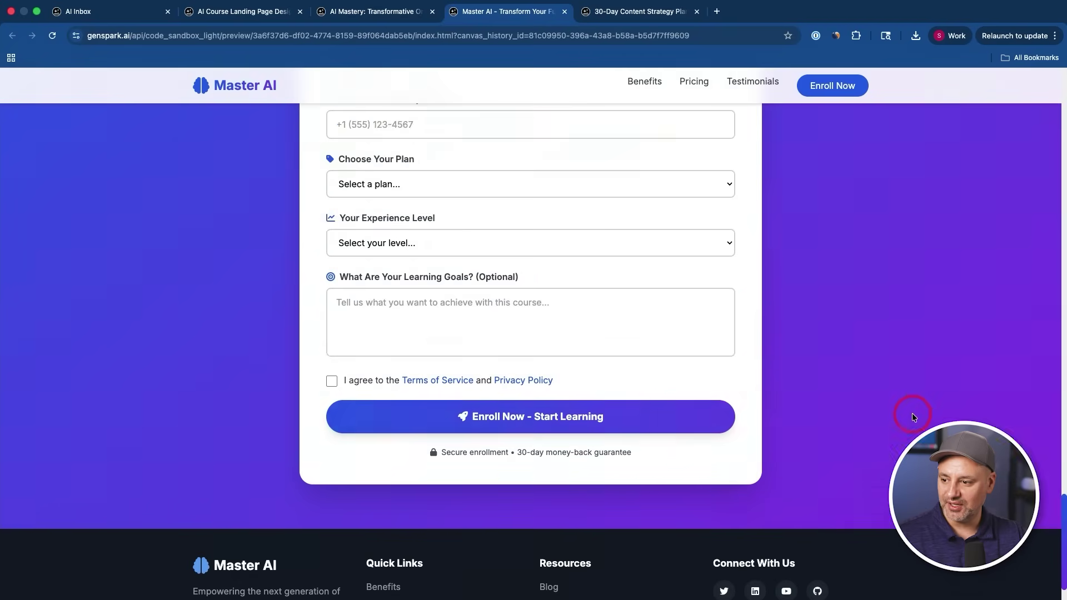
key("super+w")
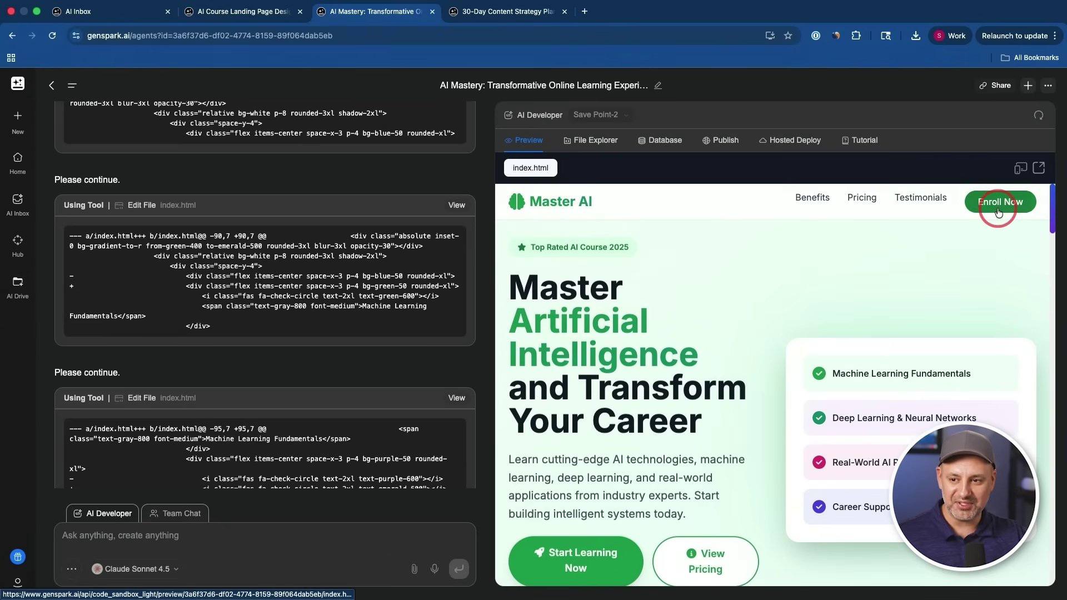
Publish the Master AI landing page to the web and browse the live site
left_click(721, 140)
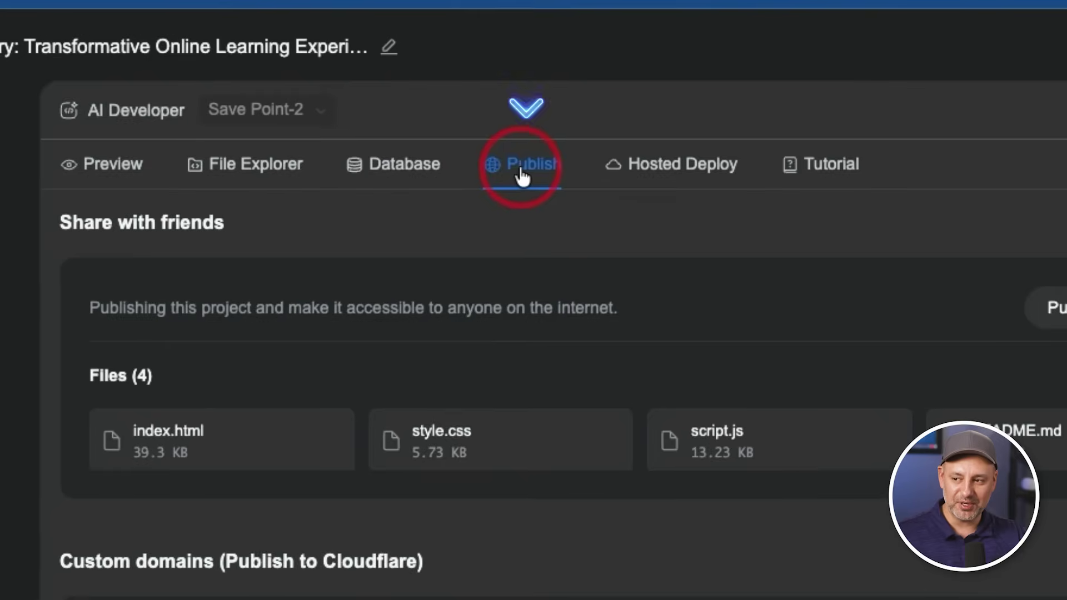
left_click(908, 320)
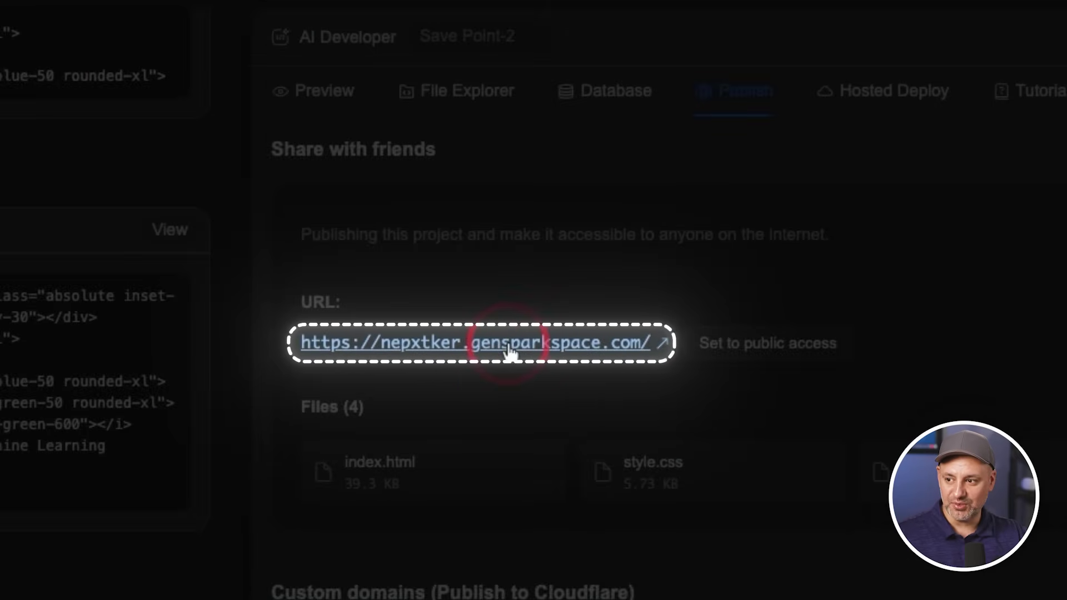
left_click(509, 348)
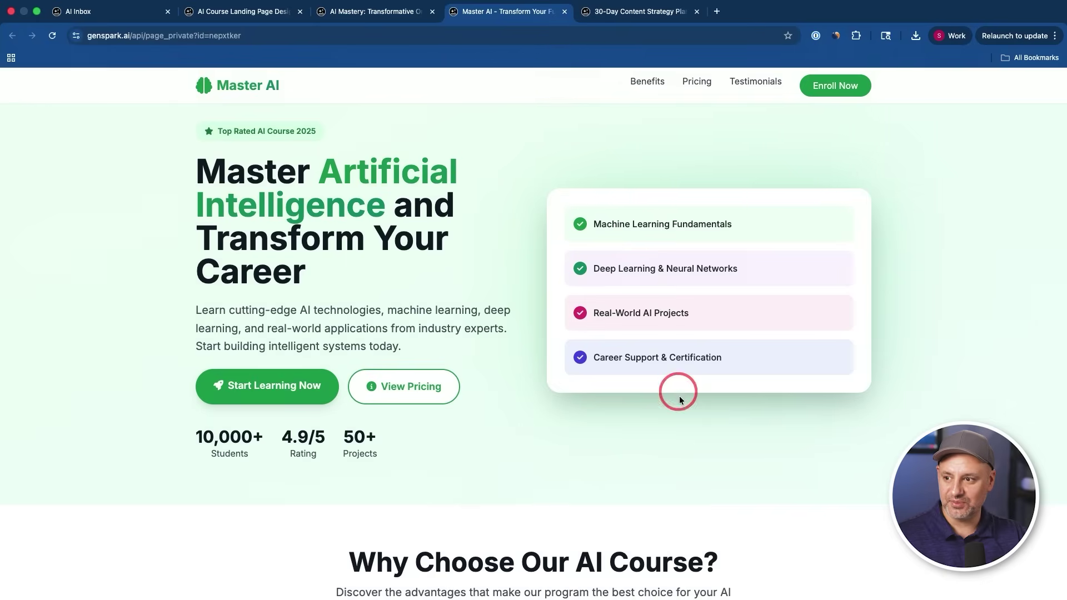
scroll(516, 332, "down", 10)
scroll(516, 333, "up", 10)
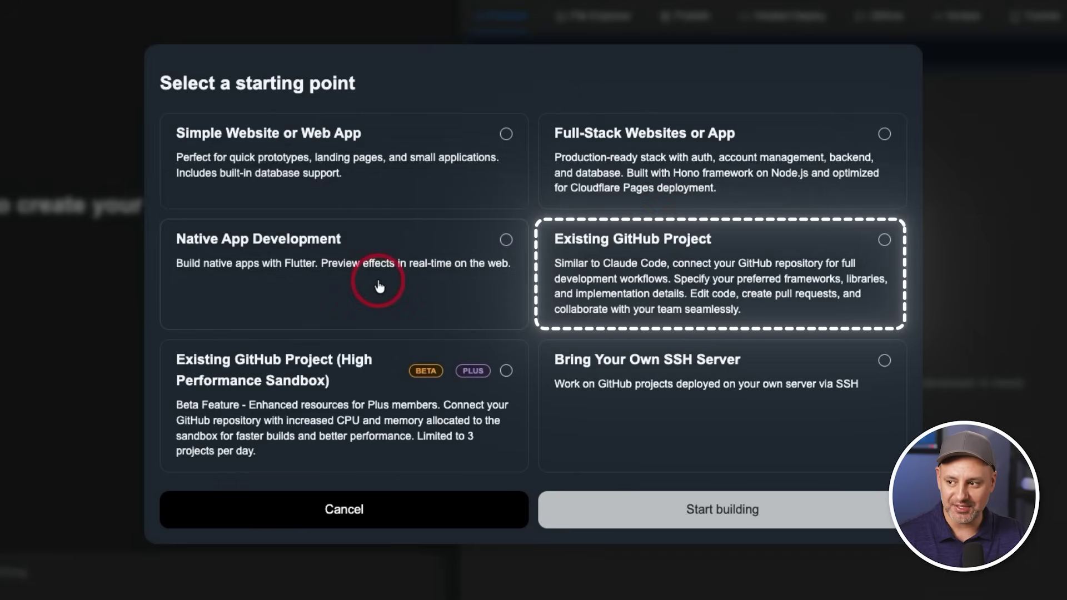
Start a Native App Development Flutter project and send the premium project-management app brief
left_click(380, 286)
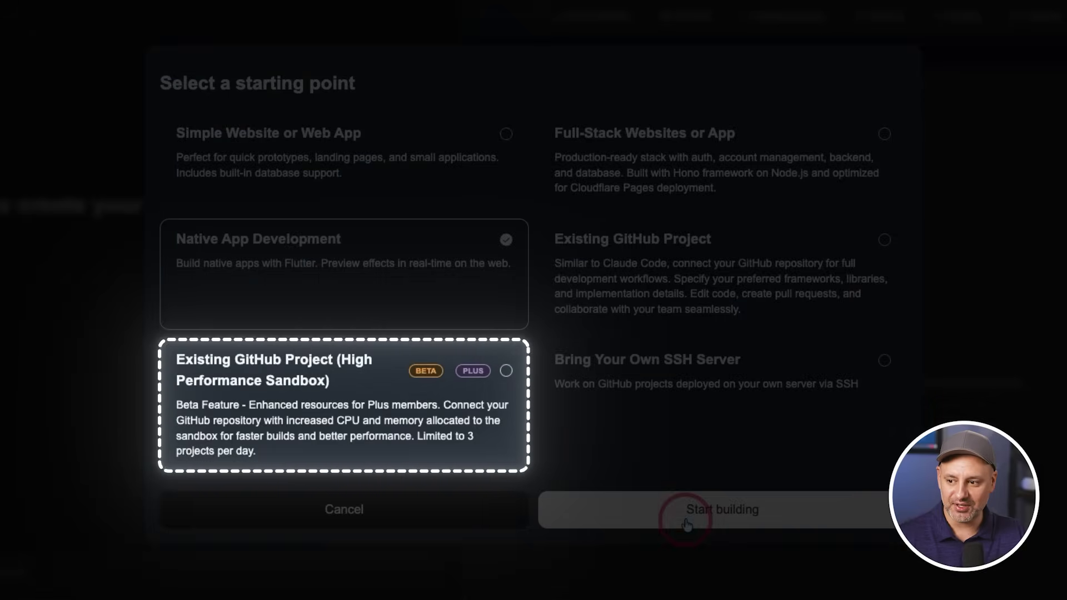
left_click(687, 524)
left_click(178, 437)
key("super+v")
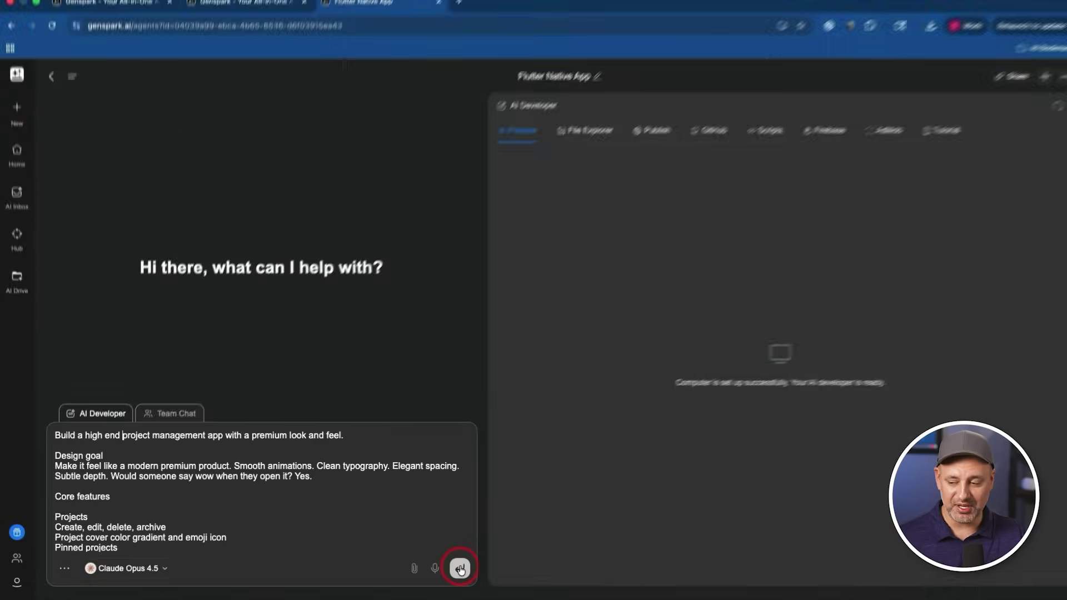
left_click(839, 542)
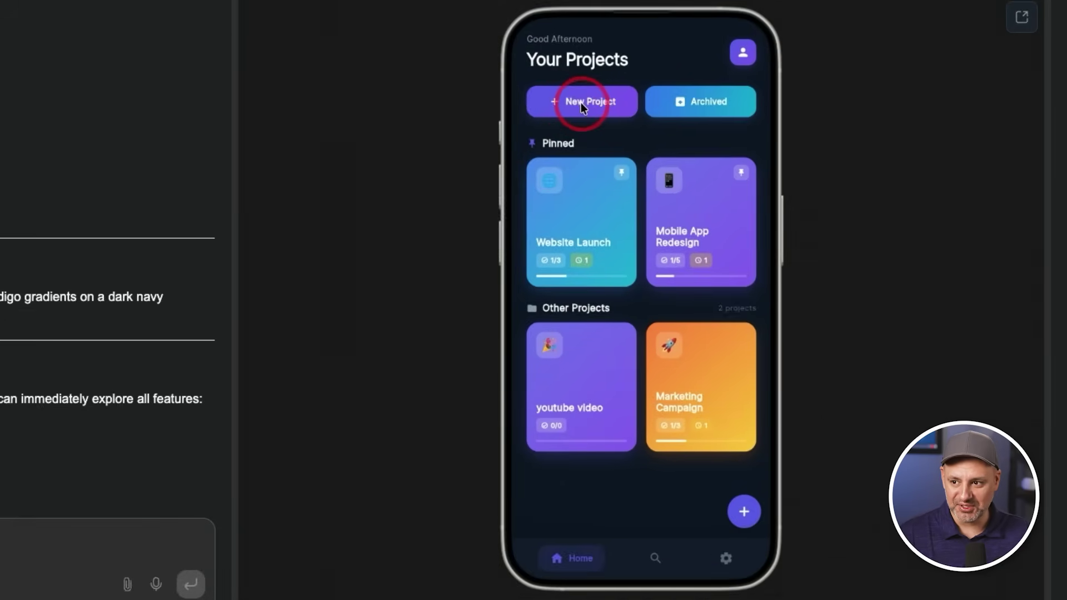
In the app preview, create a 'make a video' project with the party-popper icon and blue theme
left_click(581, 102)
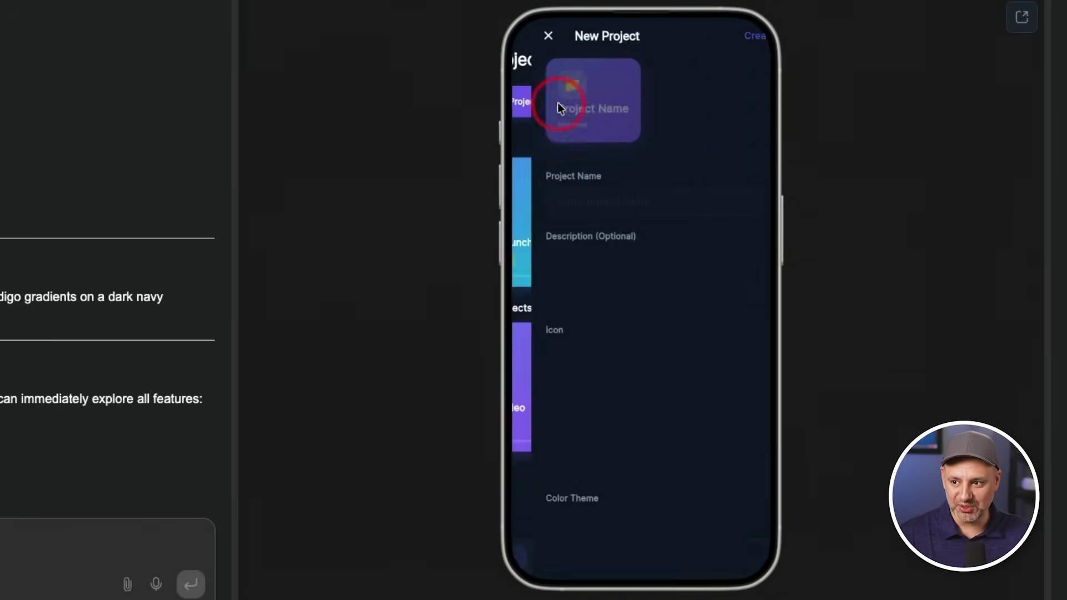
left_click(584, 205)
type("make a")
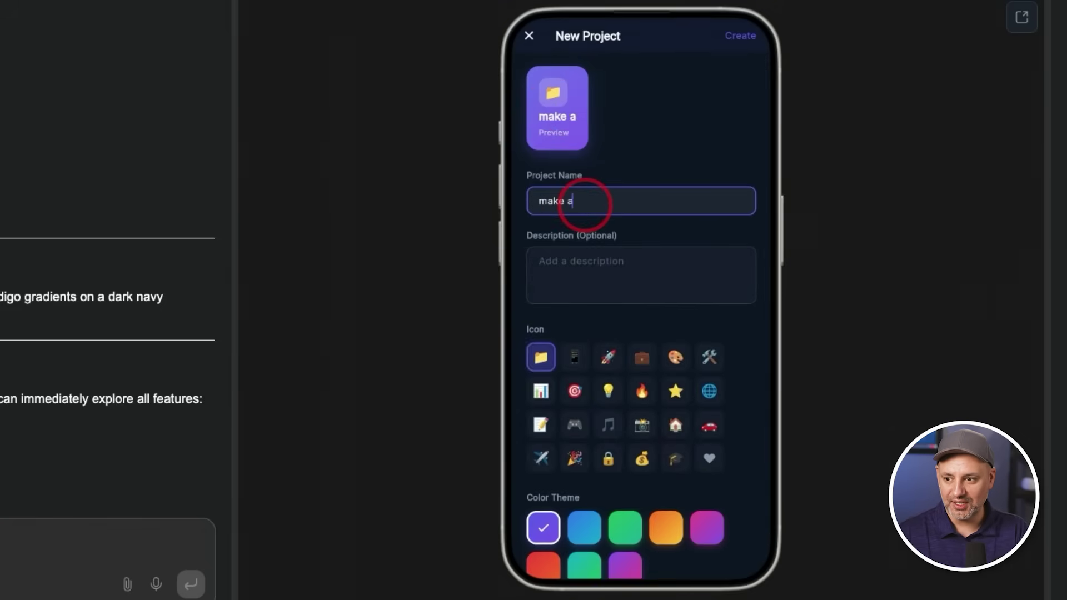
type(" video")
scroll(550, 437, "down", 1)
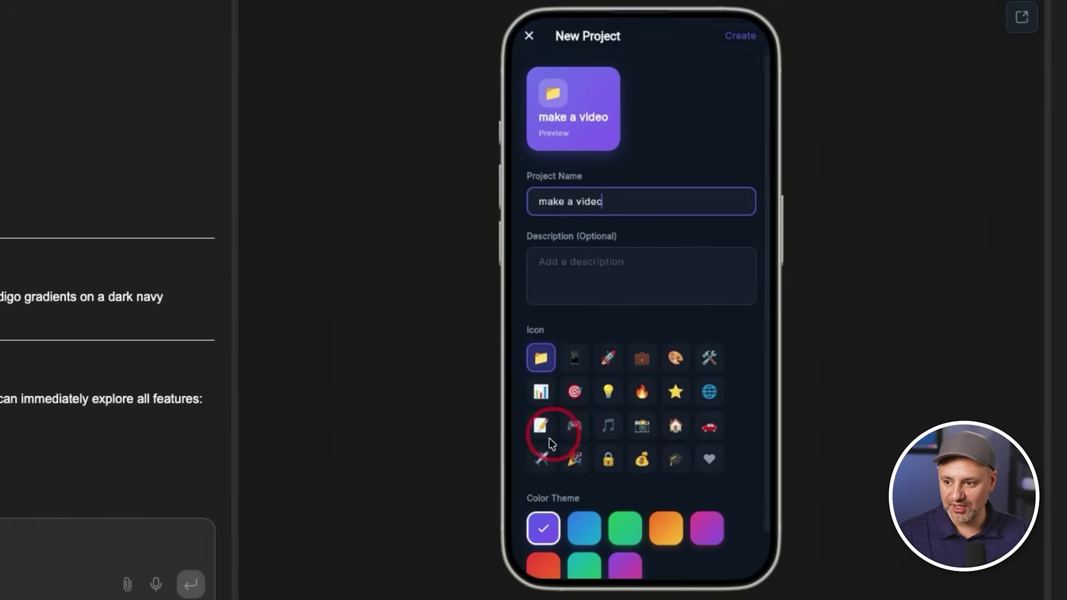
left_click(569, 458)
scroll(606, 475, "down", 2)
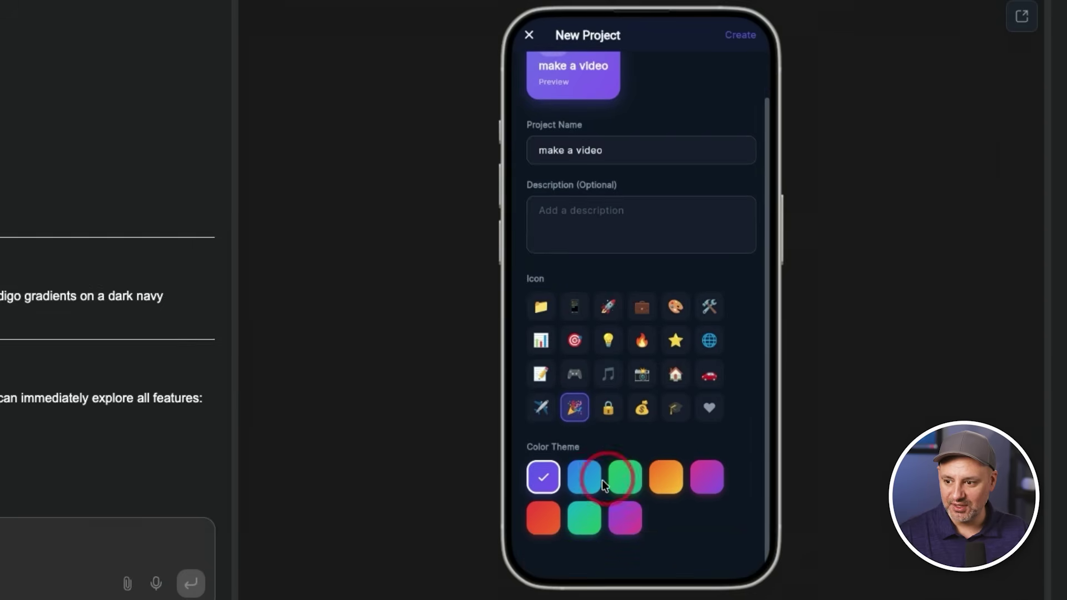
left_click(580, 478)
scroll(580, 478, "up", 2)
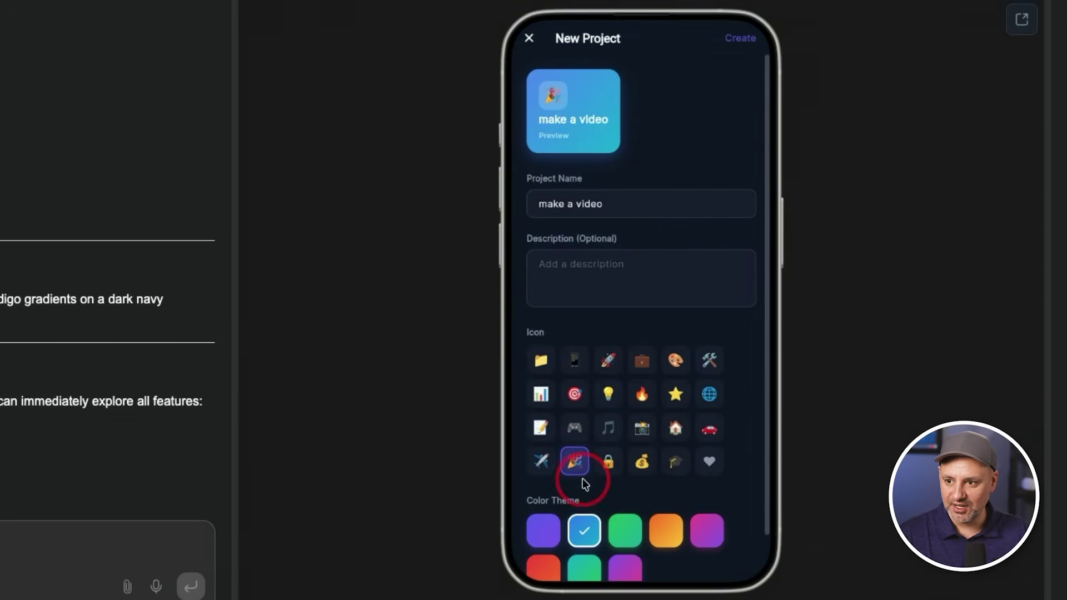
left_click(739, 40)
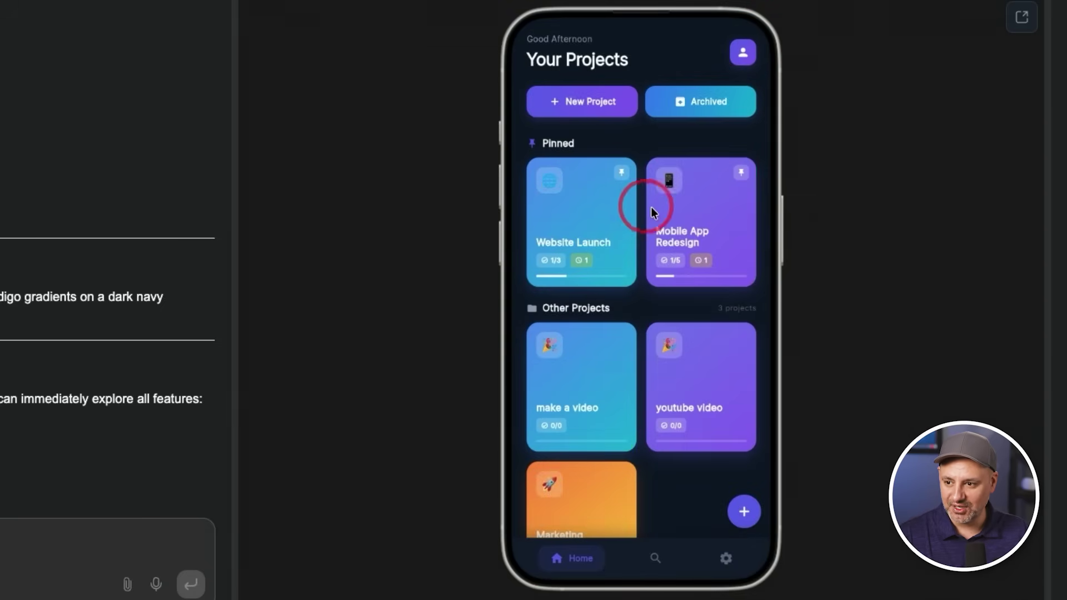
Explore the Website Launch board, opening and dismissing the Backend API integration task details
left_click(558, 232)
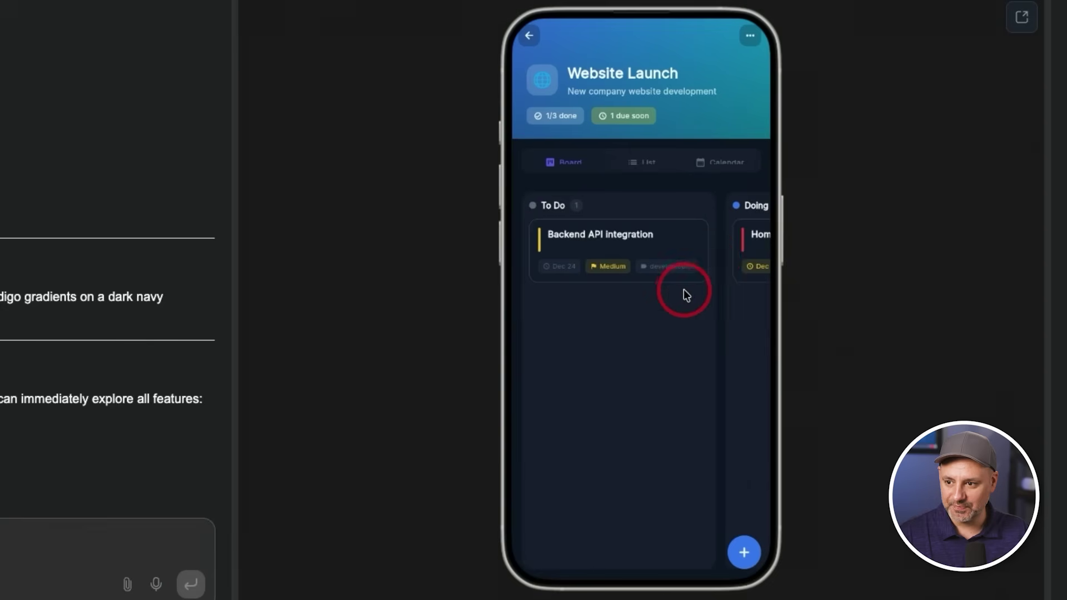
scroll(683, 290, "right", 3)
scroll(682, 288, "right", 5)
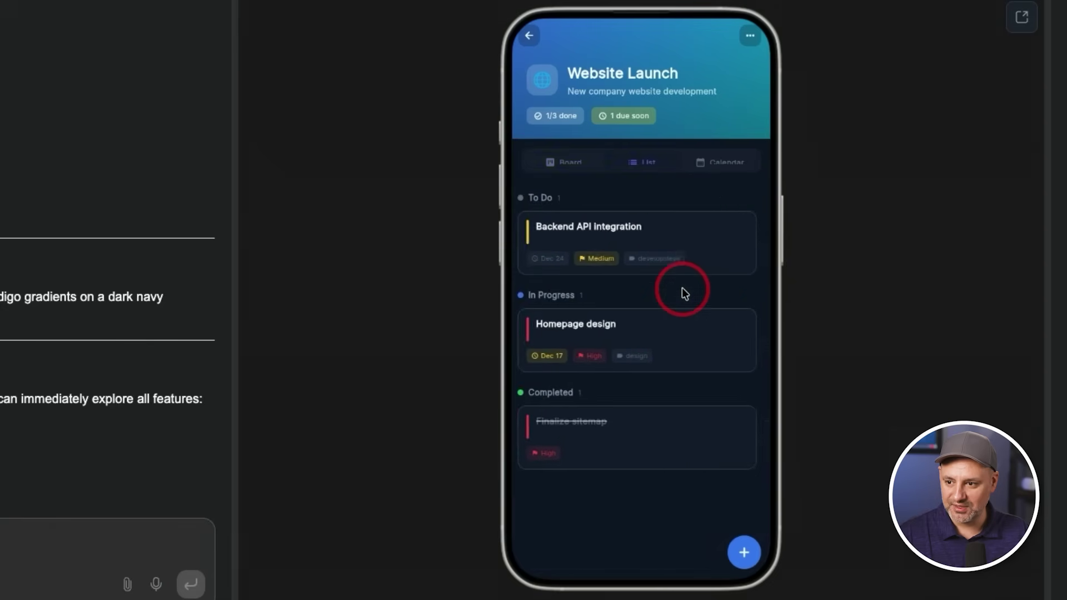
left_click(636, 246)
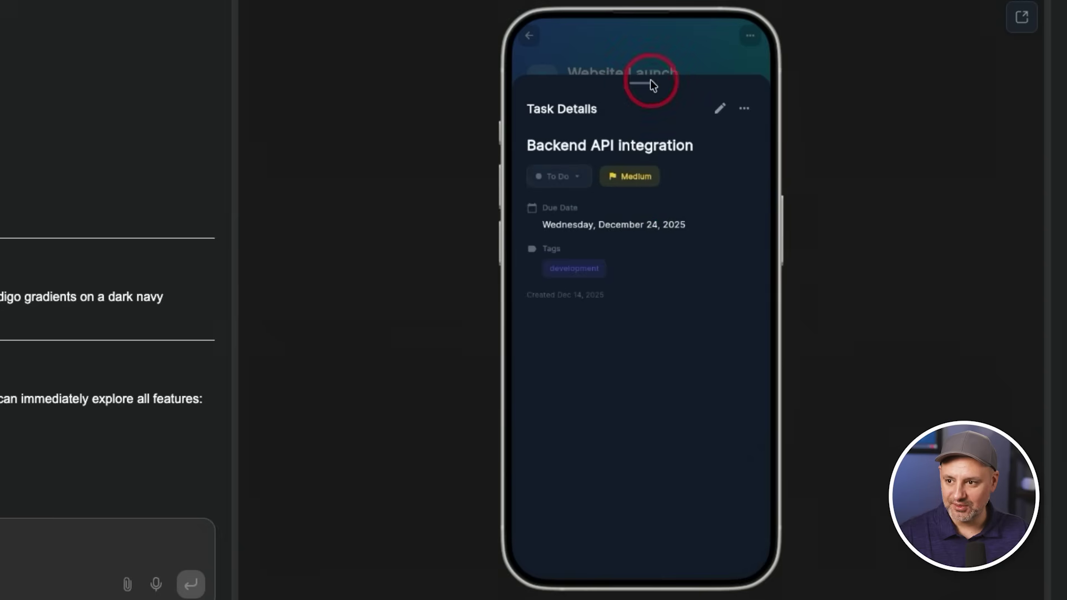
left_click_drag(650, 79, 665, 353)
left_click_drag(643, 124, 693, 500)
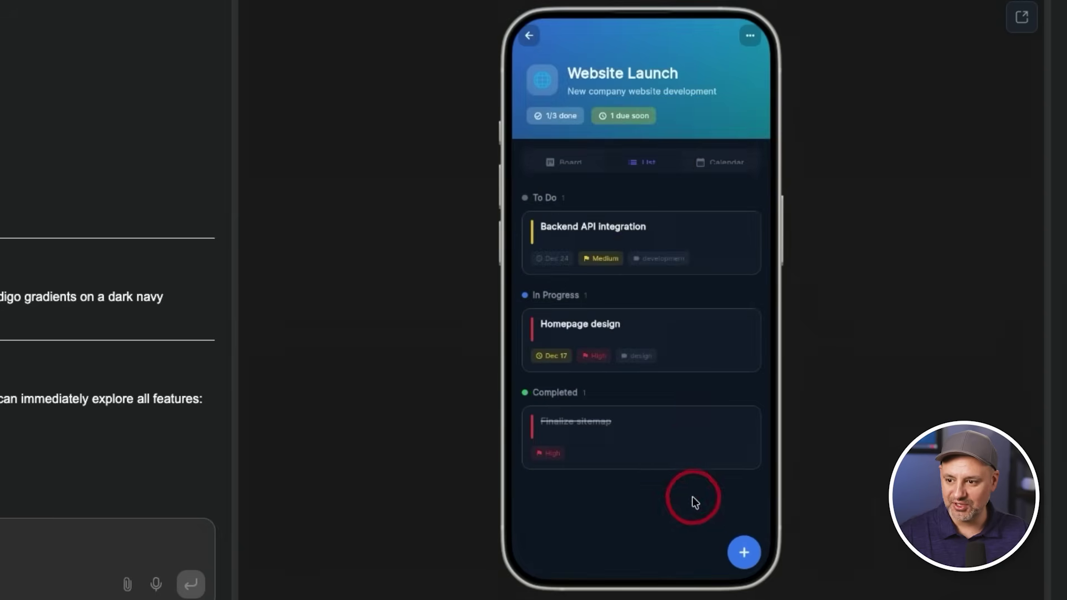
left_click(530, 38)
In the app's Settings, switch to light theme and back to dark, then return to Your Projects
left_click(727, 552)
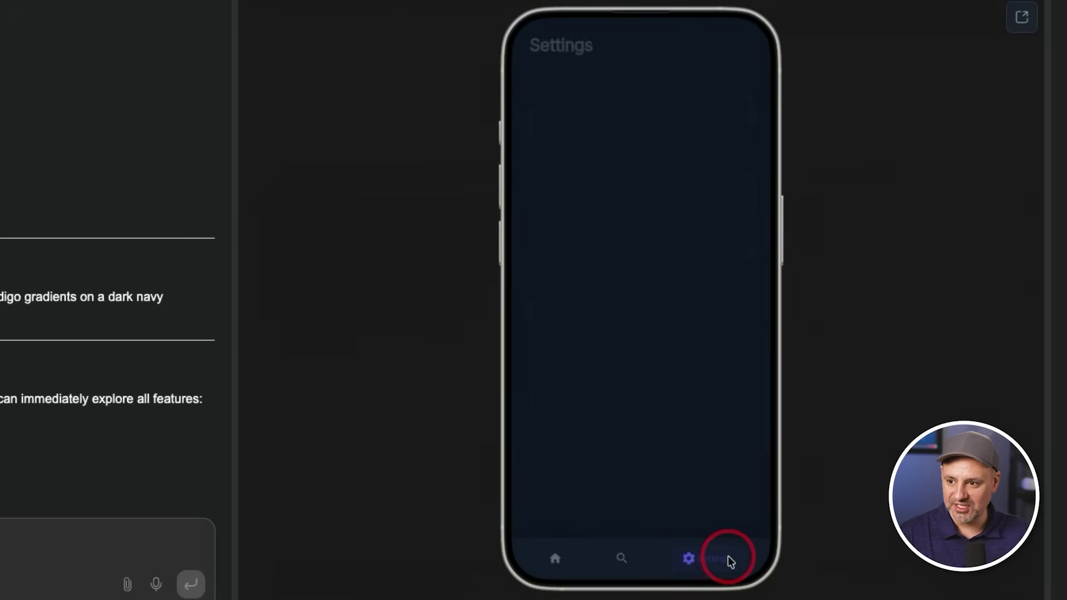
left_click(654, 340)
scroll(654, 340, "down", 2)
scroll(654, 340, "up", 3)
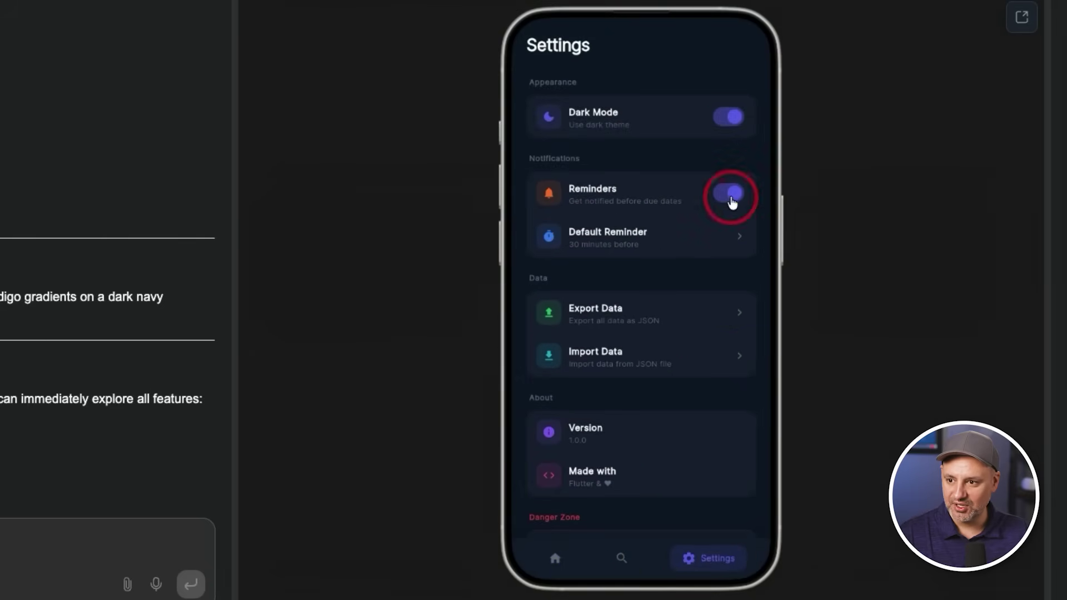
left_click(729, 118)
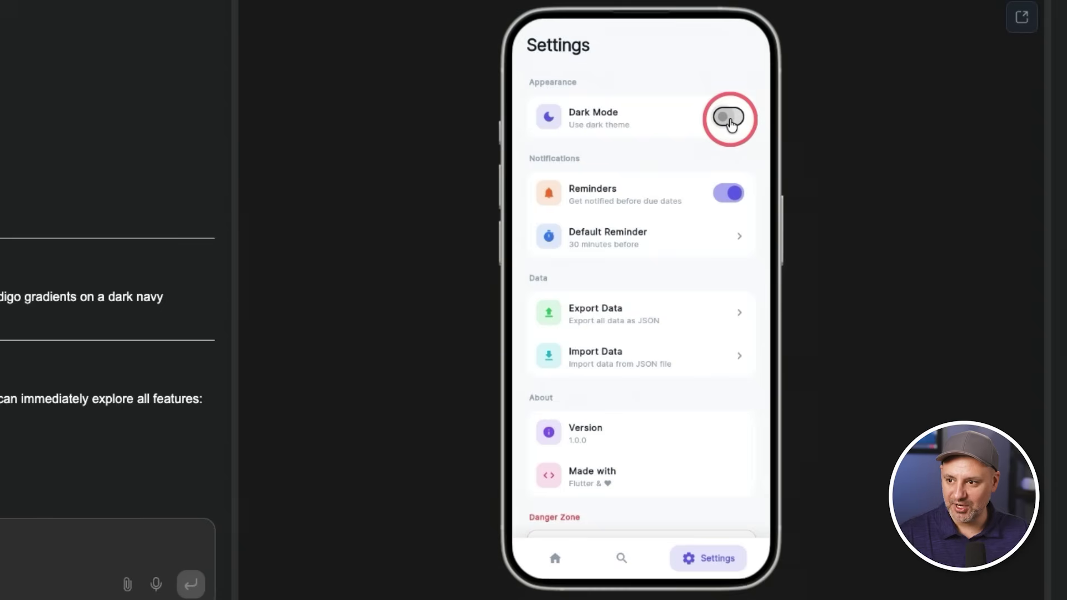
left_click(728, 118)
left_click(573, 514)
left_click(557, 559)
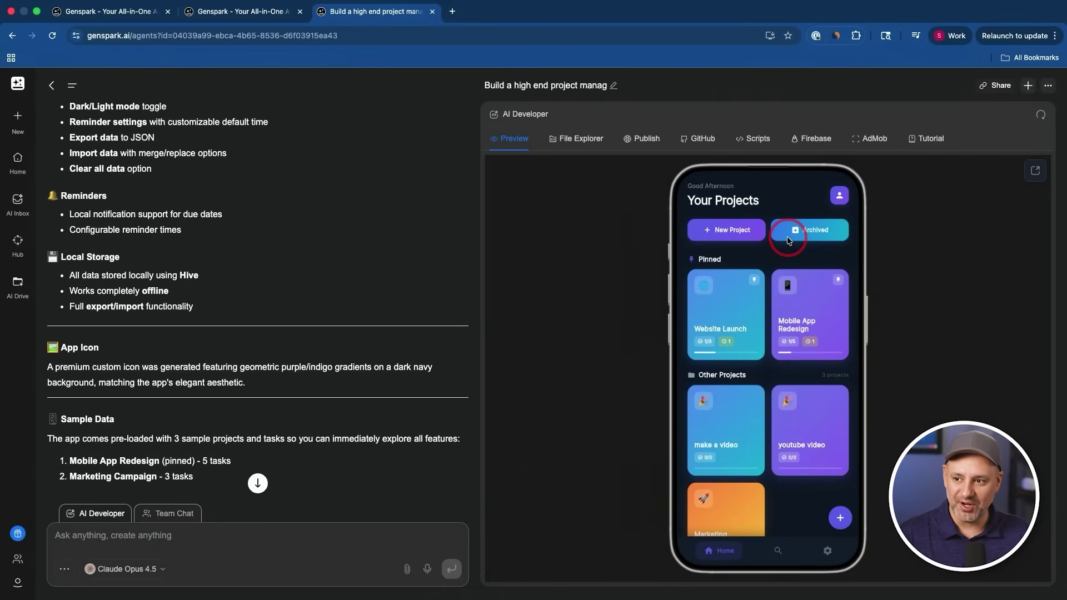
left_click(641, 140)
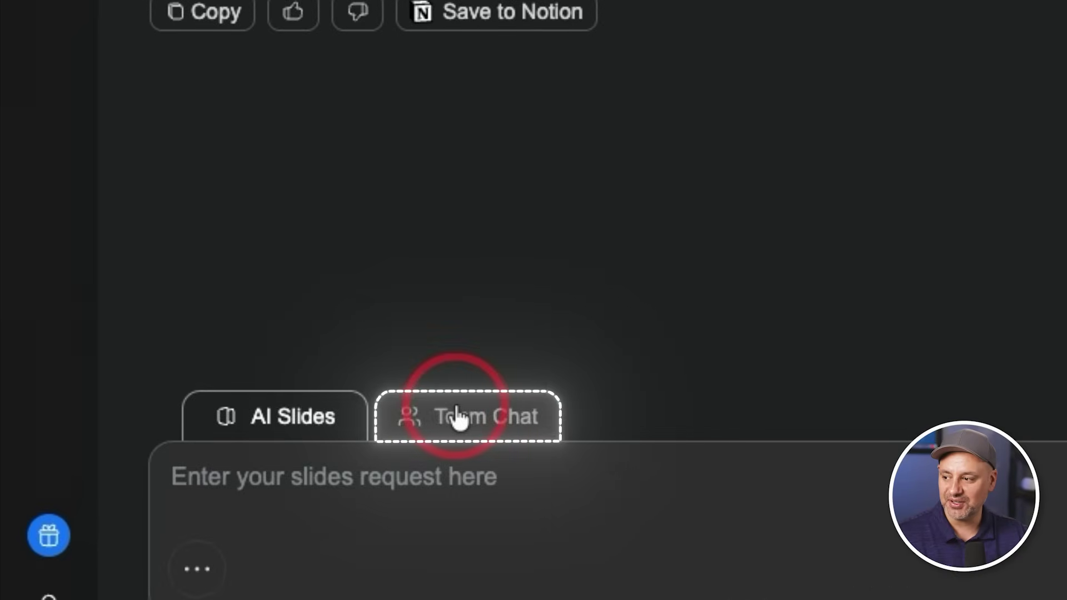
Invite a collaborator by e-mail to the slide deck as Editor and check the team chat
left_click(172, 513)
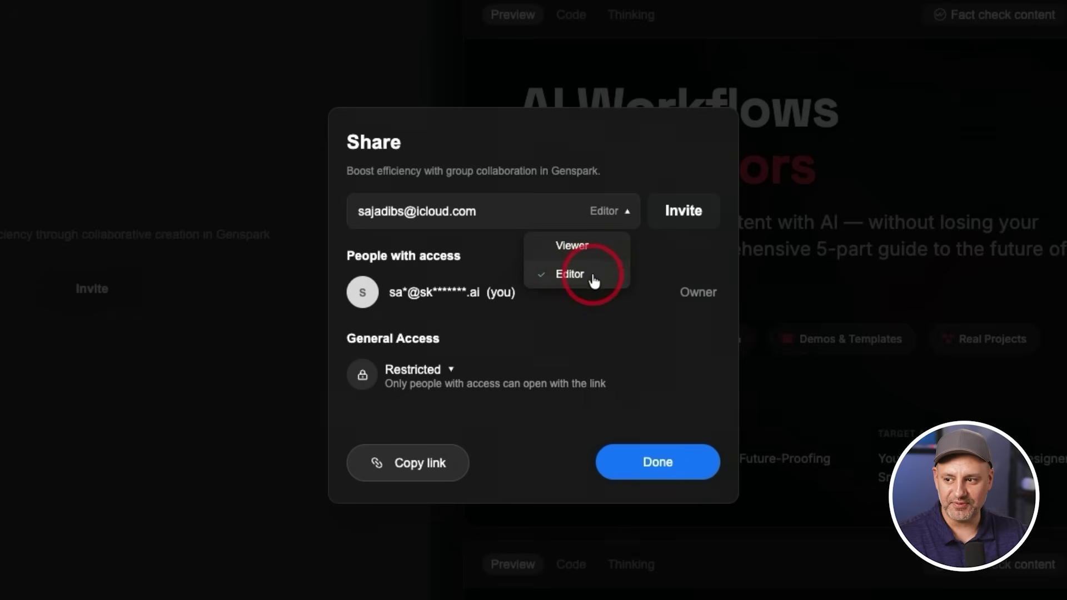
left_click(594, 281)
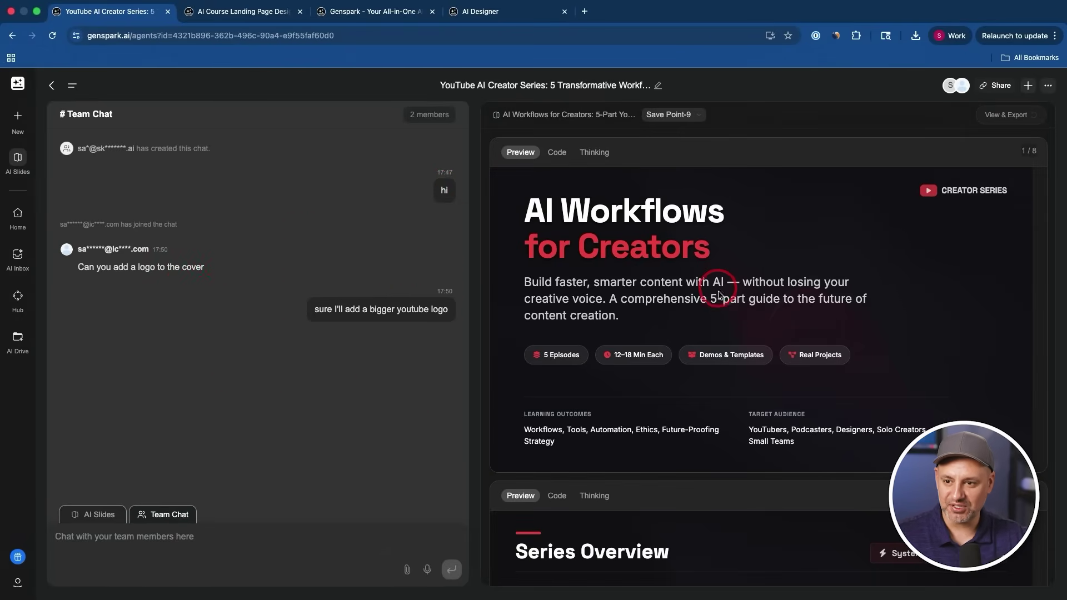
scroll(718, 295, "down", 20)
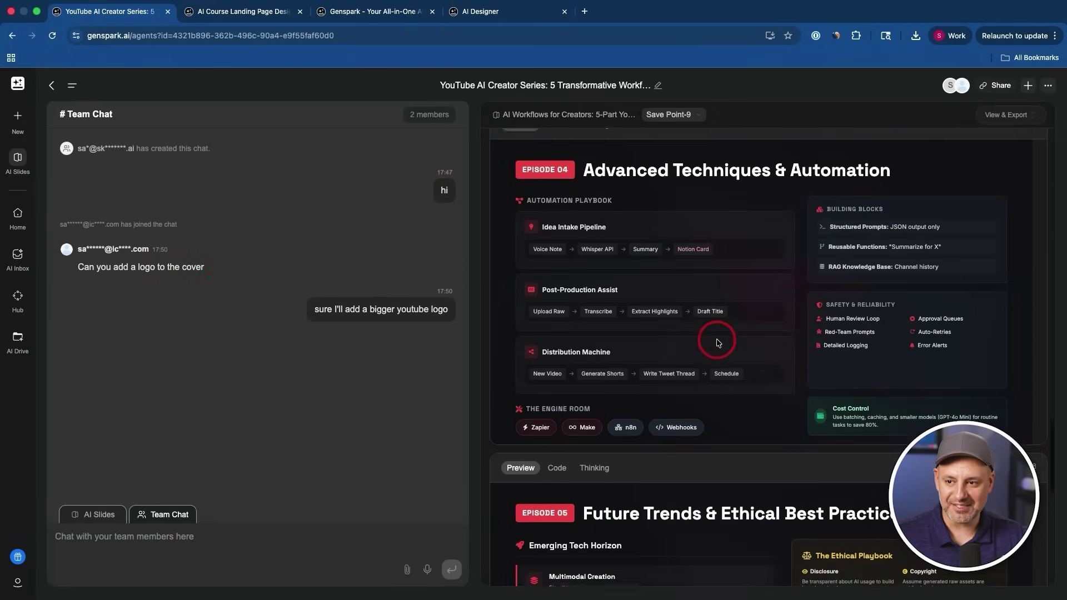
scroll(718, 343, "up", 20)
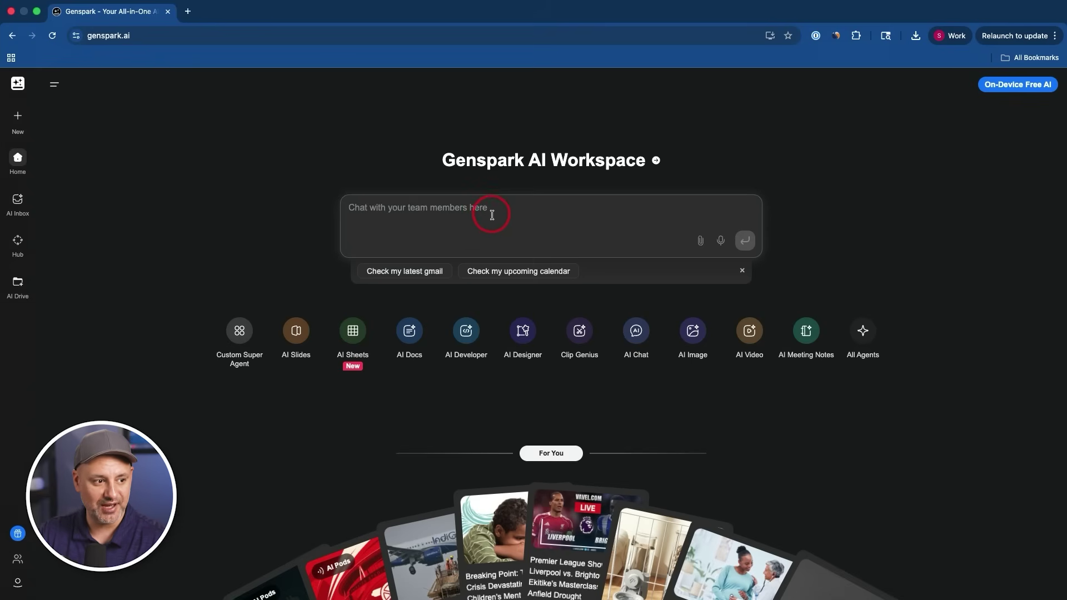
Browse the AI Designer template gallery
left_click(522, 331)
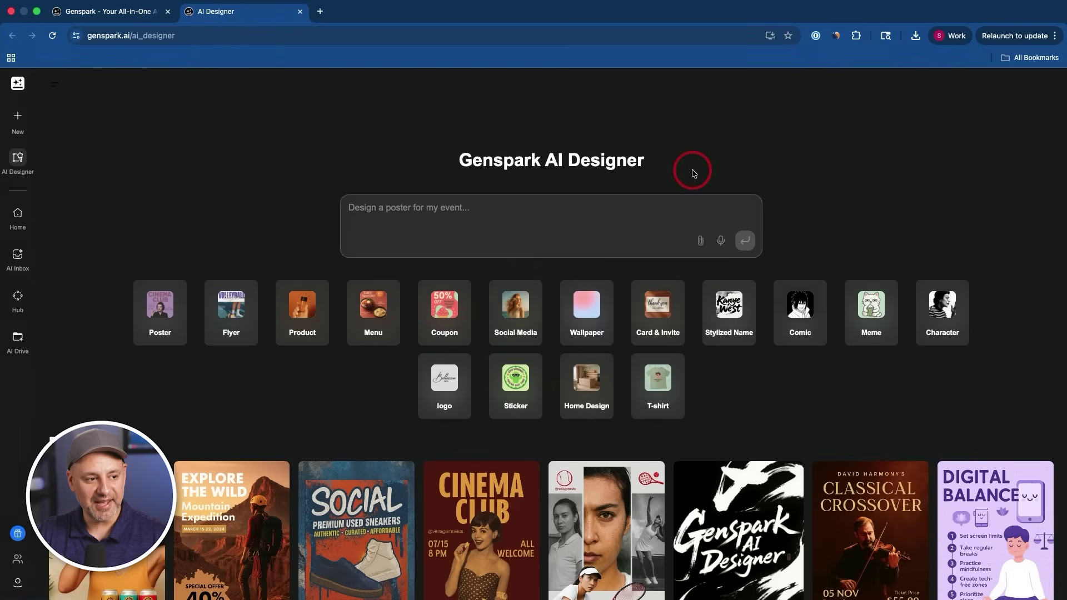
scroll(582, 260, "down", 20)
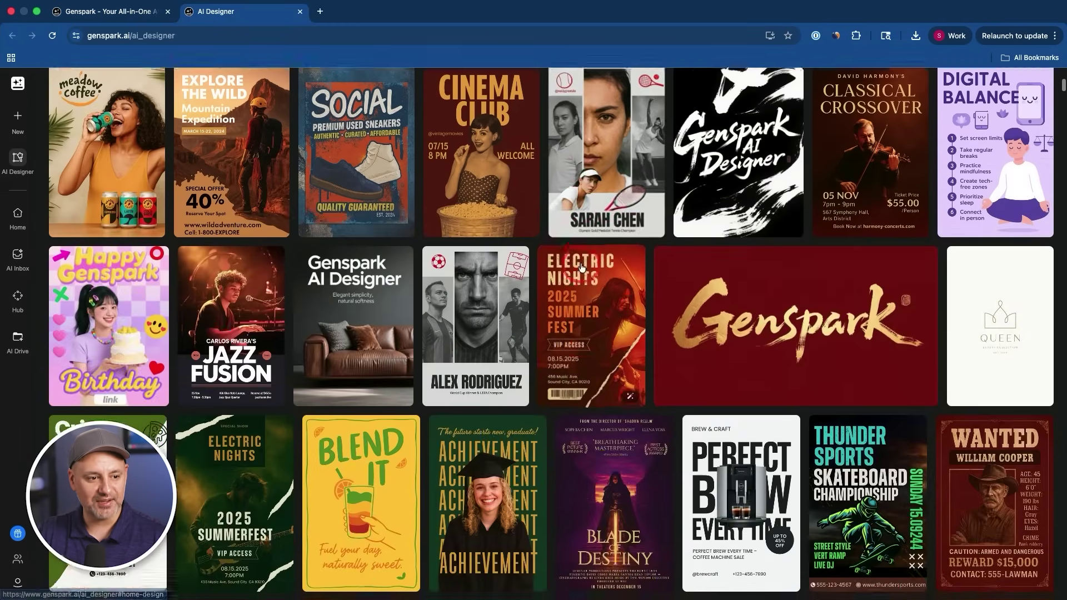
scroll(581, 268, "up", 20)
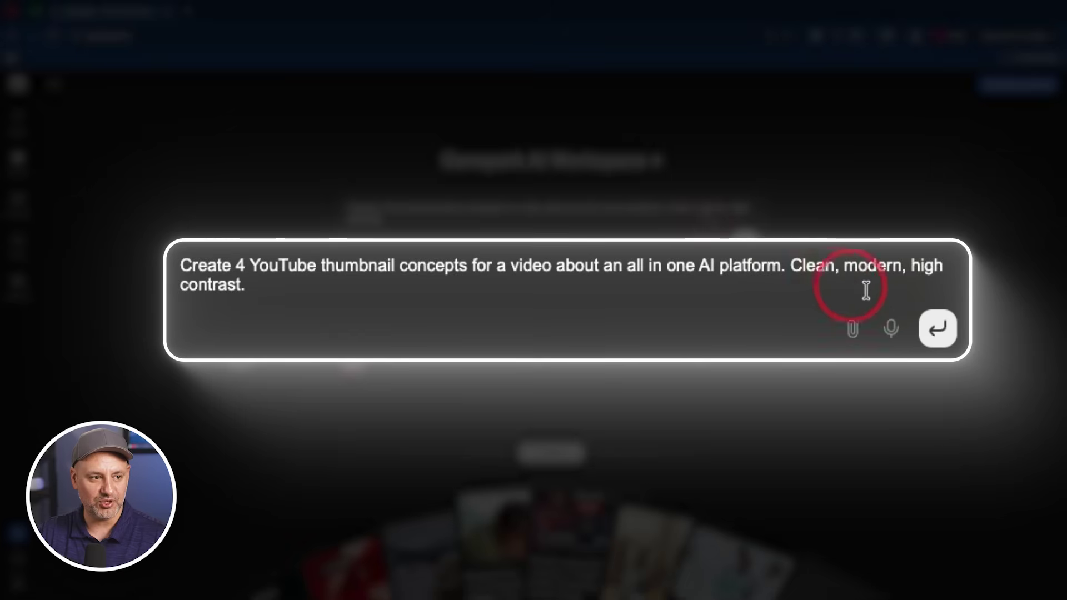
Submit the YouTube thumbnail request for the all-in-one AI platform video and review the results
left_click(939, 333)
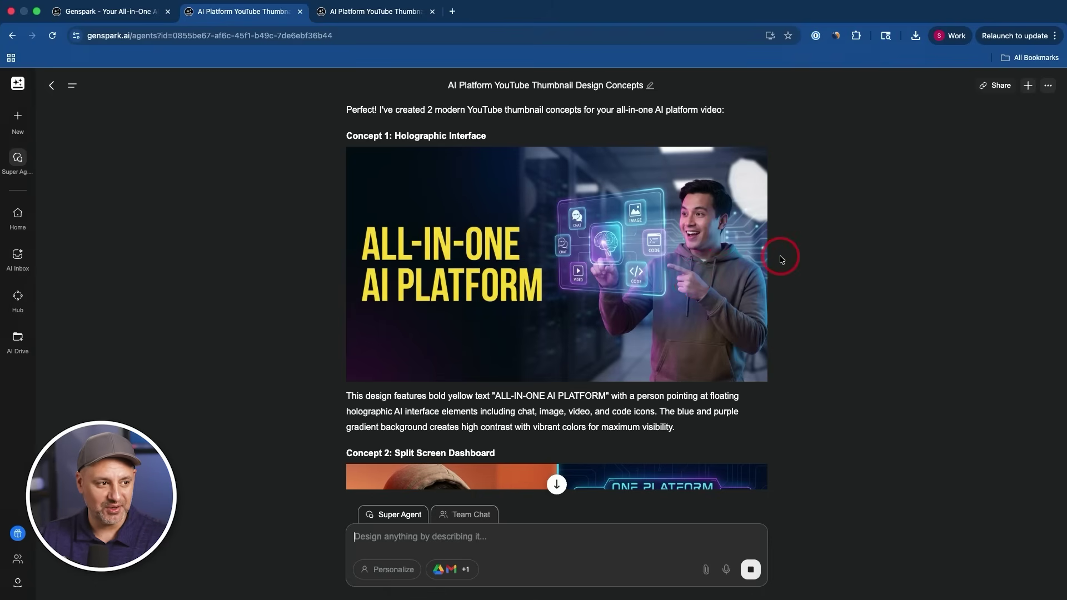
scroll(781, 257, "down", 5)
scroll(781, 256, "down", 1)
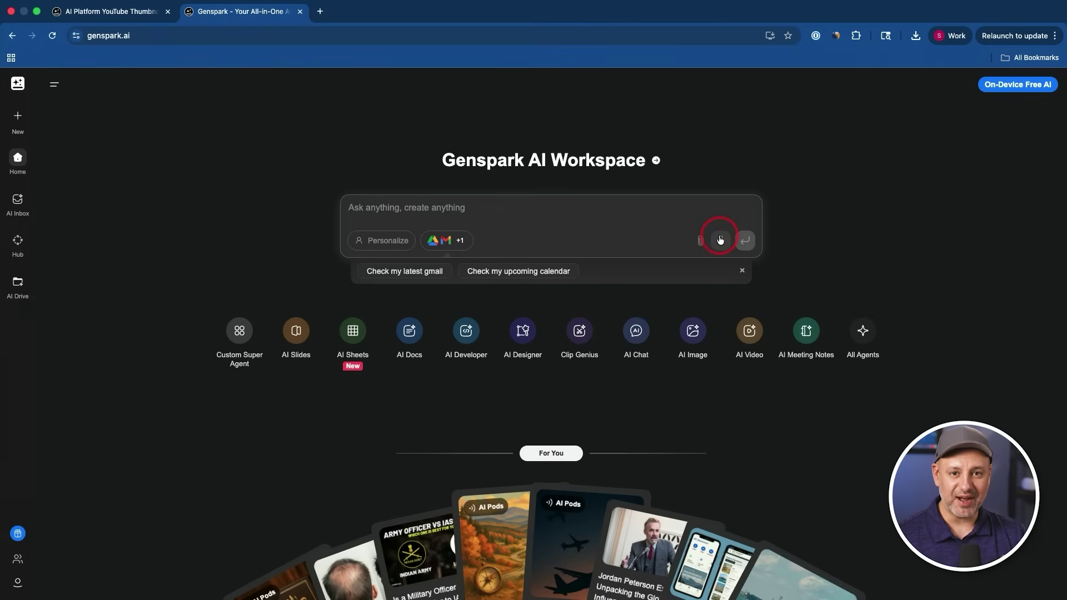
Open the All Agents page from the workspace home
left_click(865, 346)
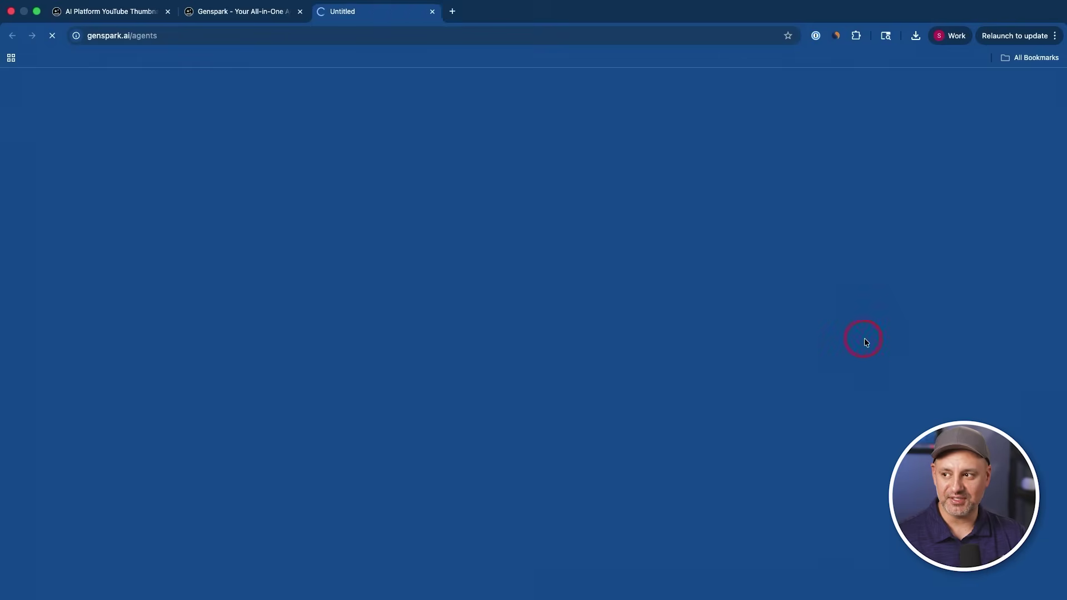